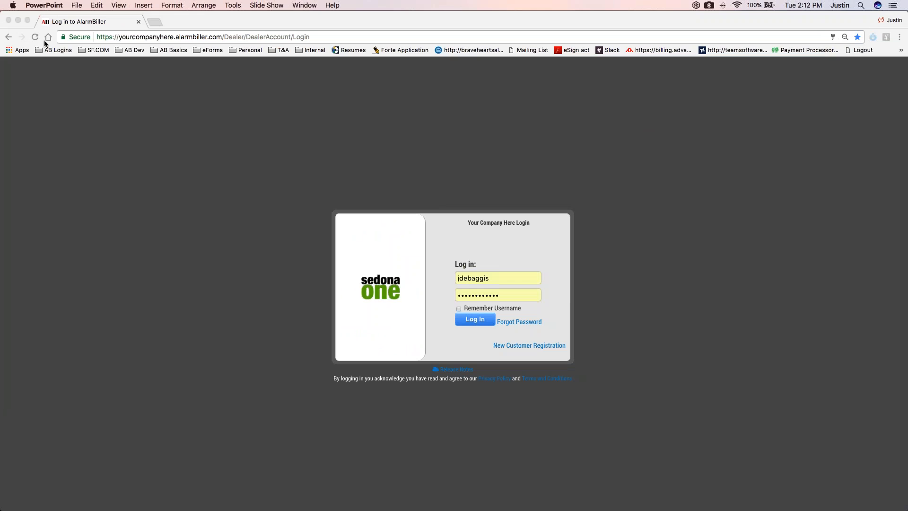
# Log in with the saved account credentials and open proposal 1321 from the proposals list
pyautogui.click(34, 37)
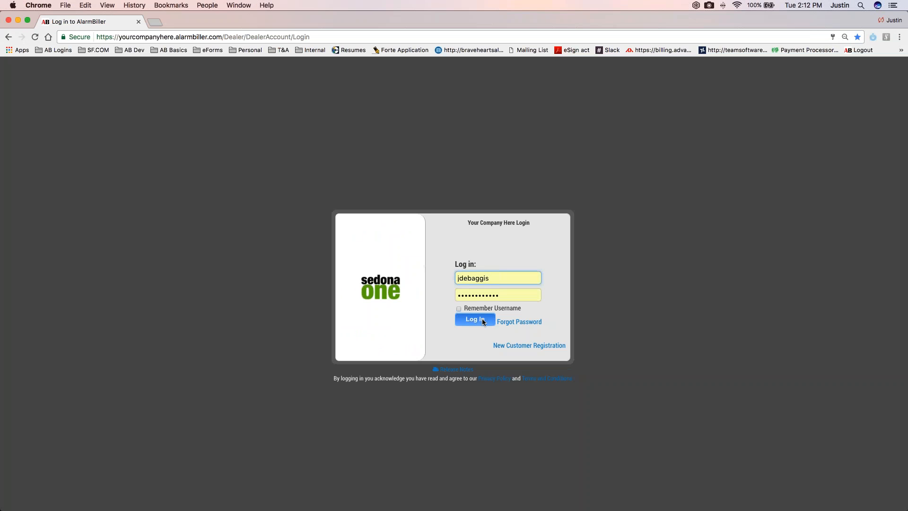
pyautogui.click(482, 320)
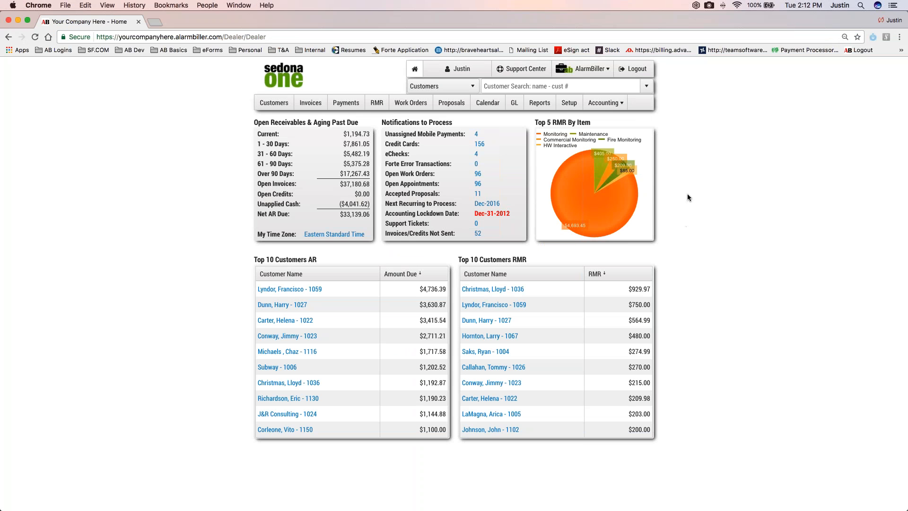
pyautogui.click(575, 71)
pyautogui.click(462, 108)
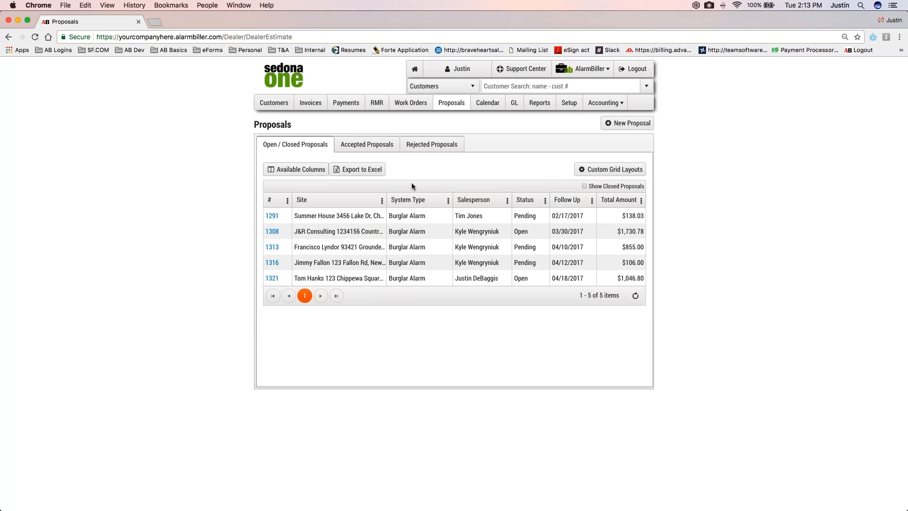
pyautogui.click(273, 279)
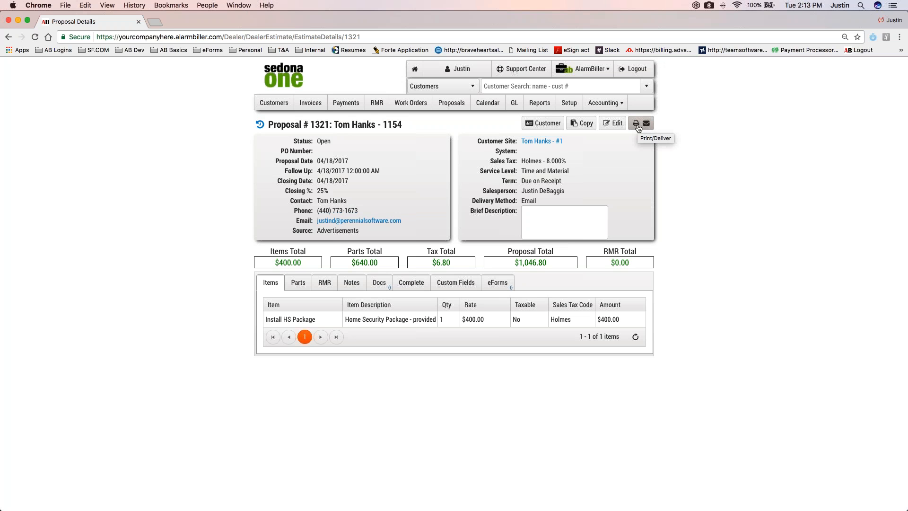
# Print proposal 1321 with the template overridden to "Package - Proposal w Cover Letter"
pyautogui.click(638, 127)
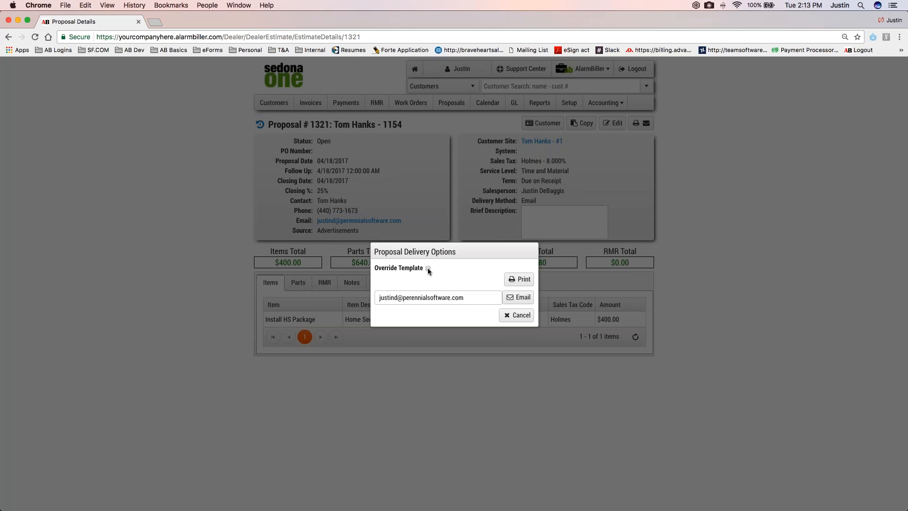
pyautogui.click(427, 268)
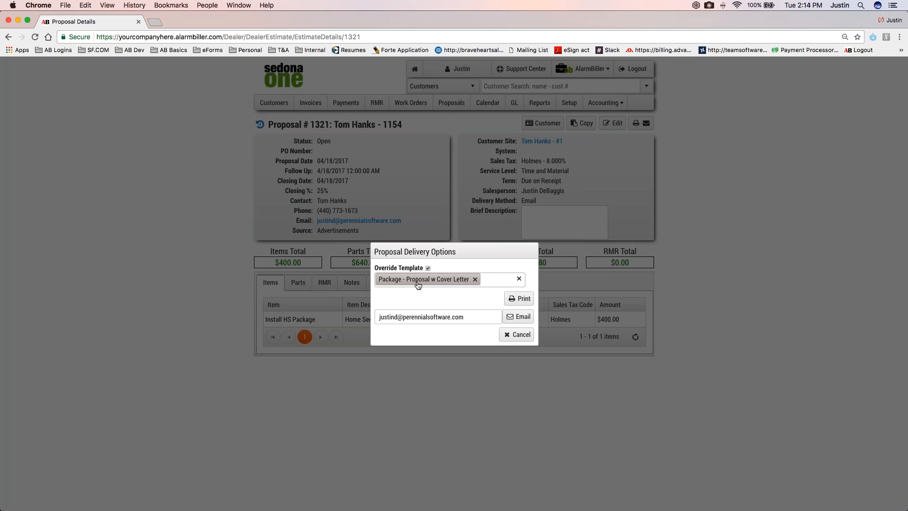
pyautogui.click(522, 301)
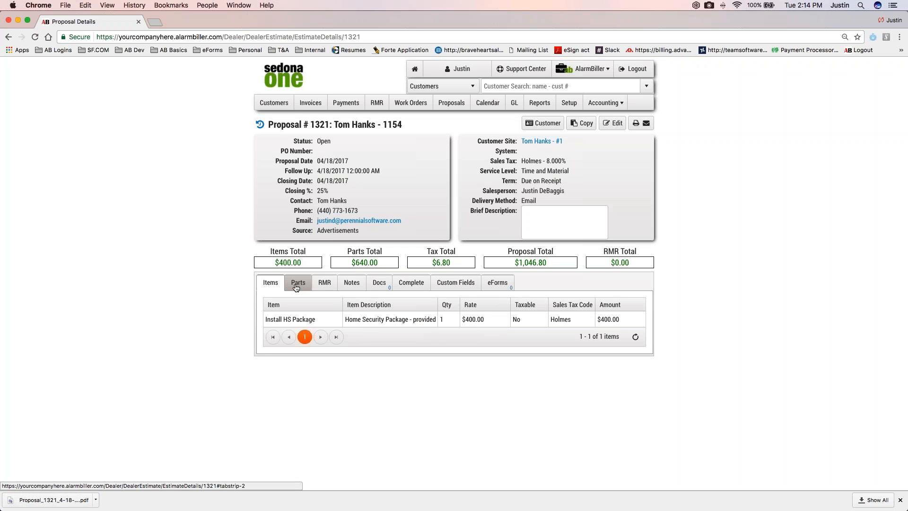
# Check the proposal's parts list and review every page of the downloaded proposal PDF, closing it when done
pyautogui.click(295, 287)
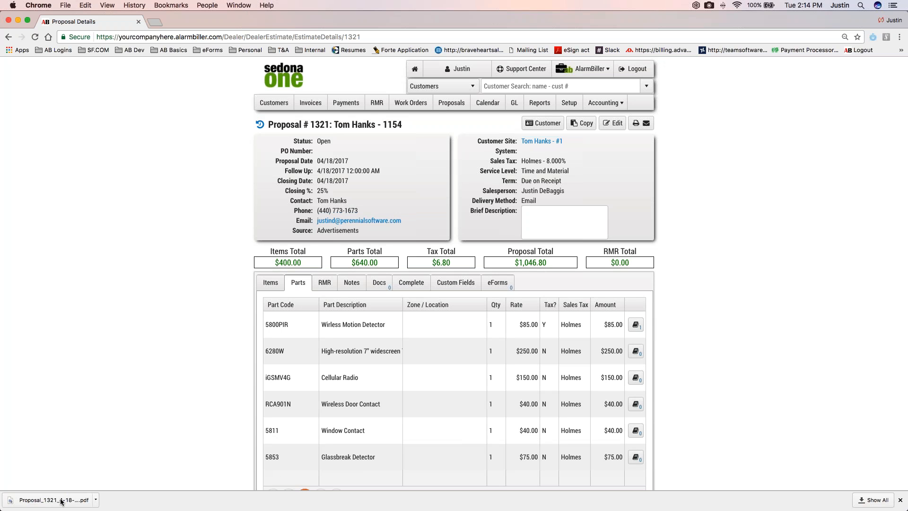
pyautogui.click(61, 500)
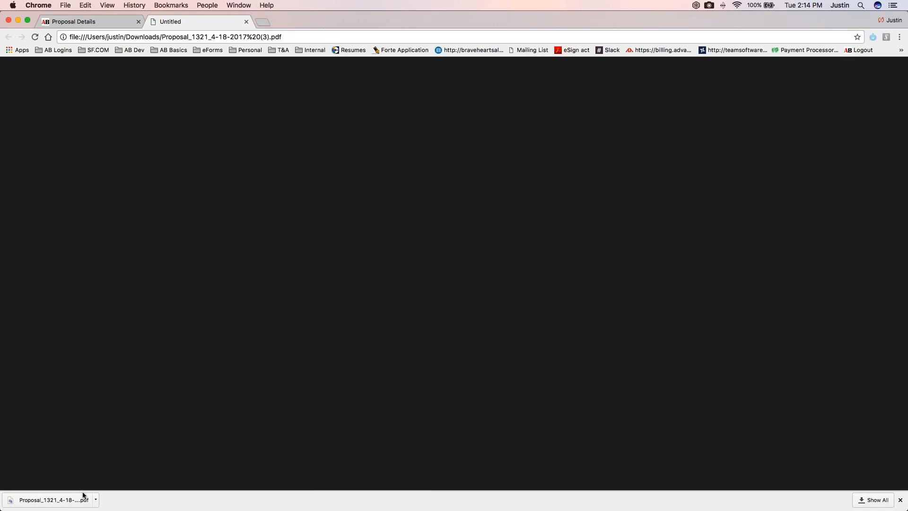
pyautogui.scroll(-1, 598, 281)
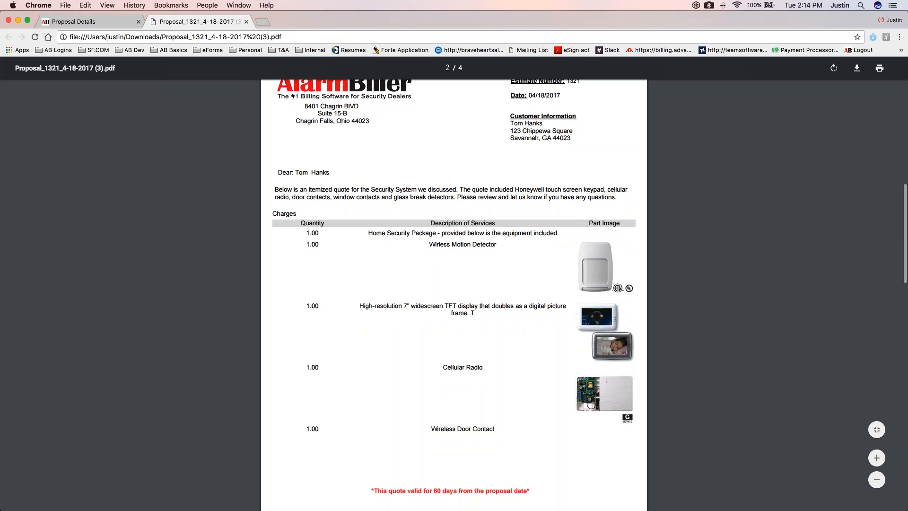
pyautogui.scroll(-1, 610, 227)
pyautogui.scroll(-10, 612, 233)
pyautogui.scroll(-8, 578, 384)
pyautogui.scroll(-4, 578, 383)
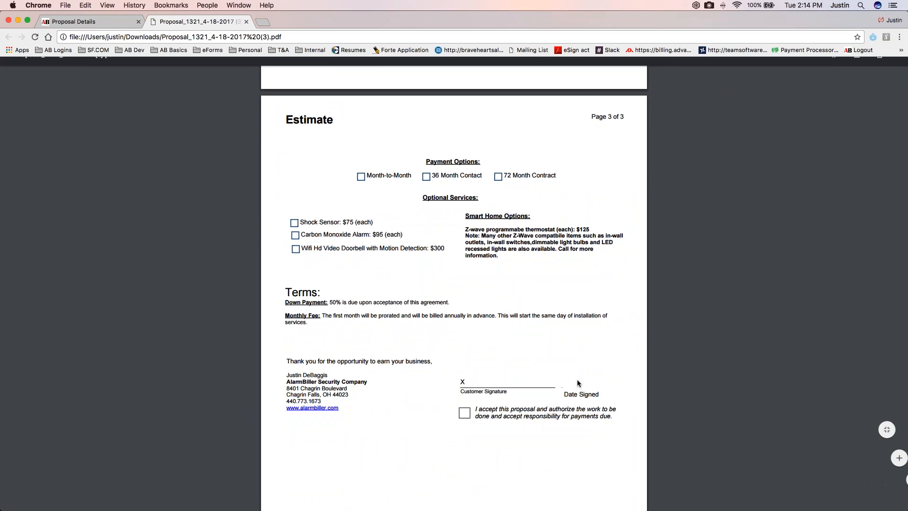
pyautogui.scroll(-2, 577, 383)
pyautogui.scroll(-3, 548, 371)
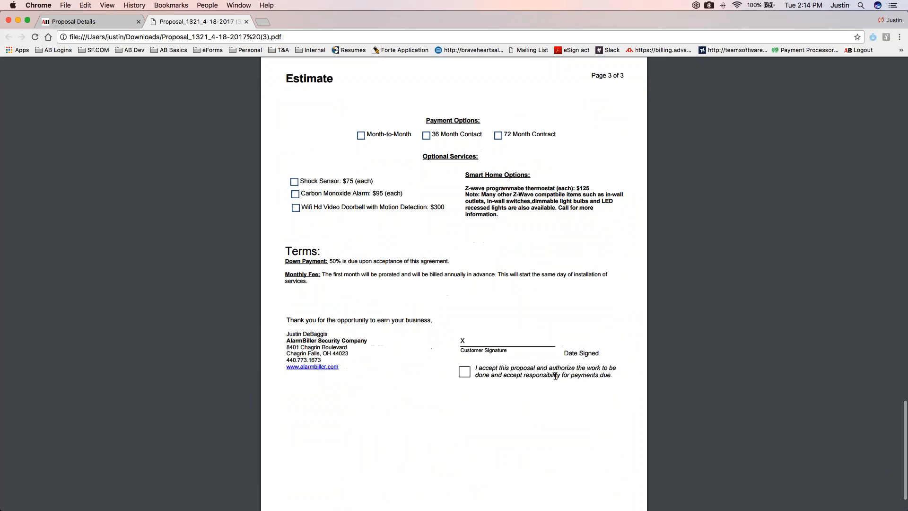
pyautogui.scroll(10, 548, 372)
pyautogui.scroll(20, 532, 354)
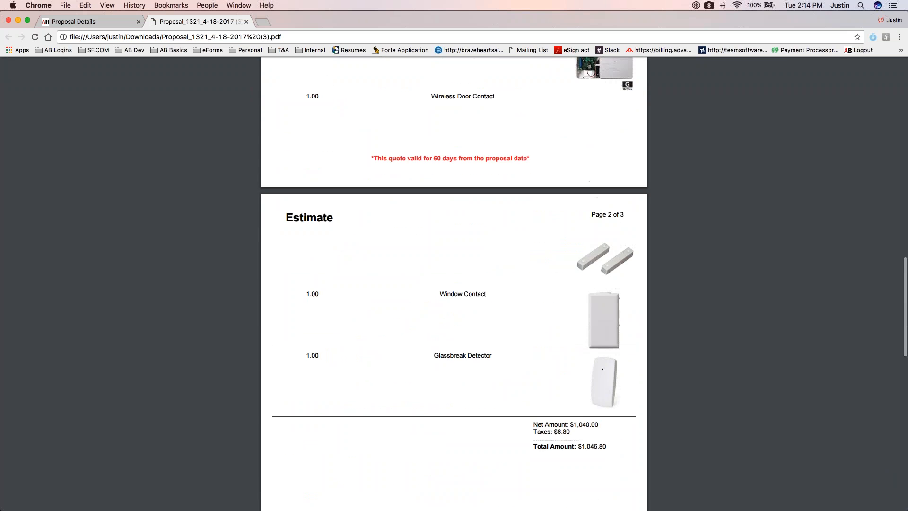
pyautogui.scroll(5, 531, 356)
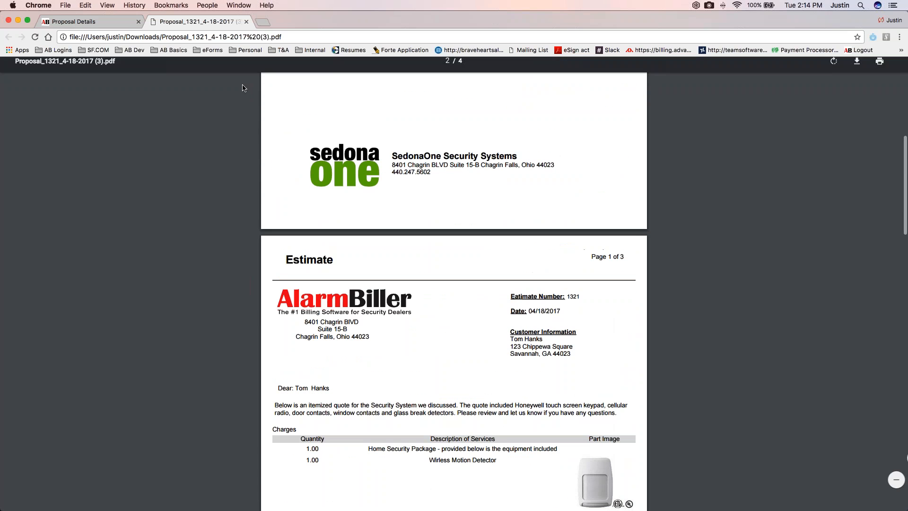
pyautogui.press('super+w')
# Switch to the eForms module and open its list of form templates
pyautogui.click(589, 69)
pyautogui.click(590, 103)
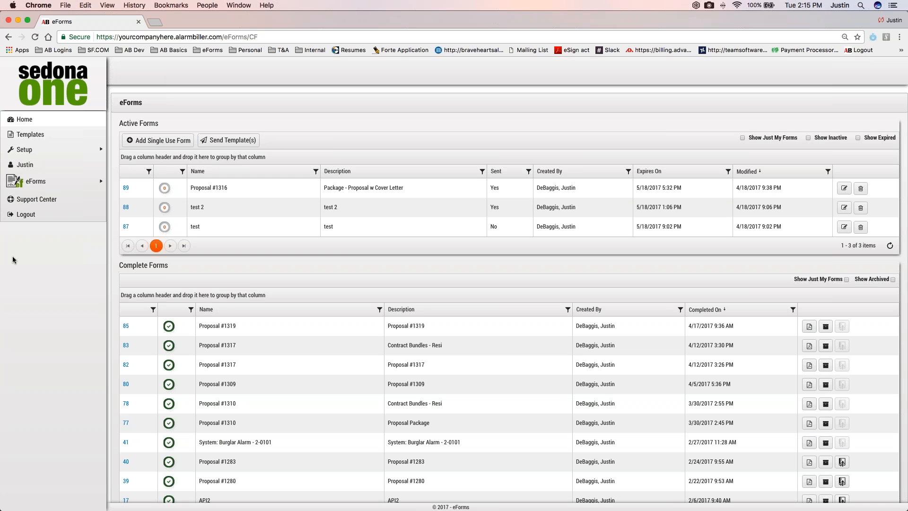
pyautogui.scroll(-1, 178, 325)
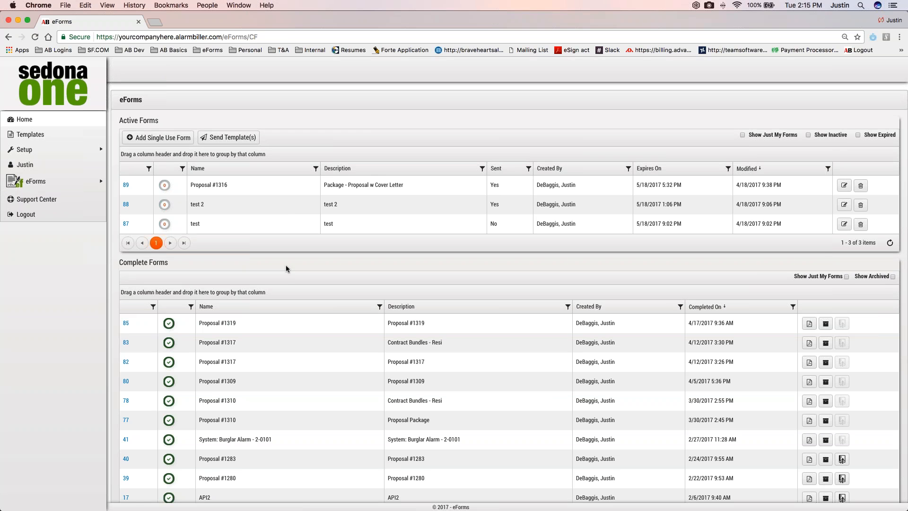
pyautogui.click(30, 135)
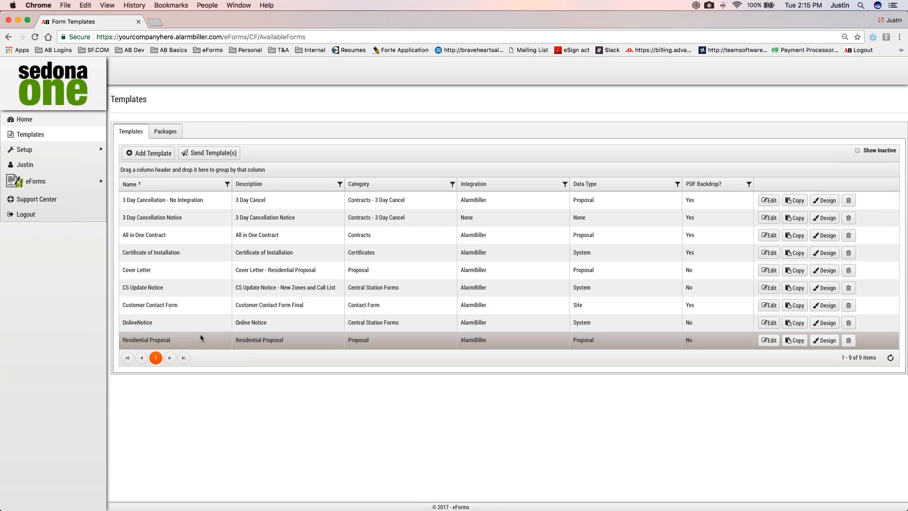
# Open the All in One Contract template in the designer and look over its first page
pyautogui.doubleClick(683, 340)
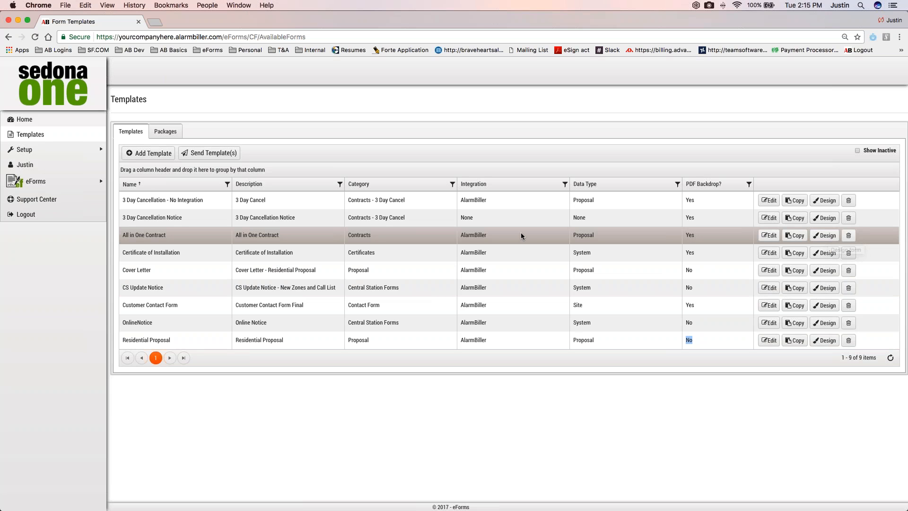
pyautogui.moveTo(460, 234); pyautogui.dragTo(489, 234)
pyautogui.click(824, 235)
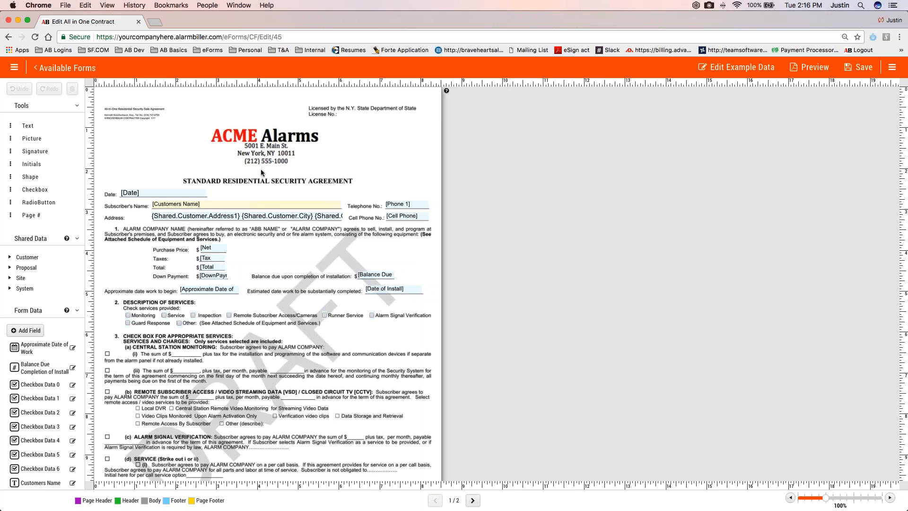
pyautogui.scroll(-2, 260, 169)
pyautogui.scroll(-4, 288, 235)
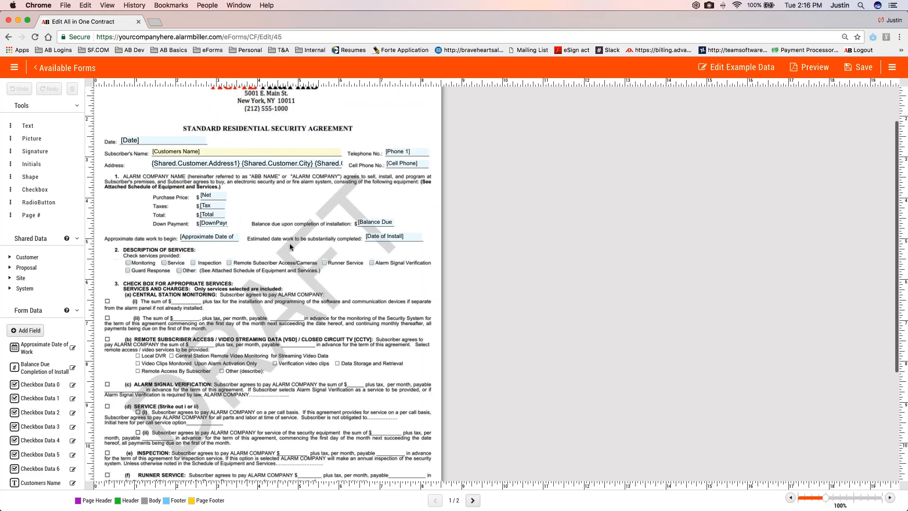
pyautogui.scroll(5, 290, 247)
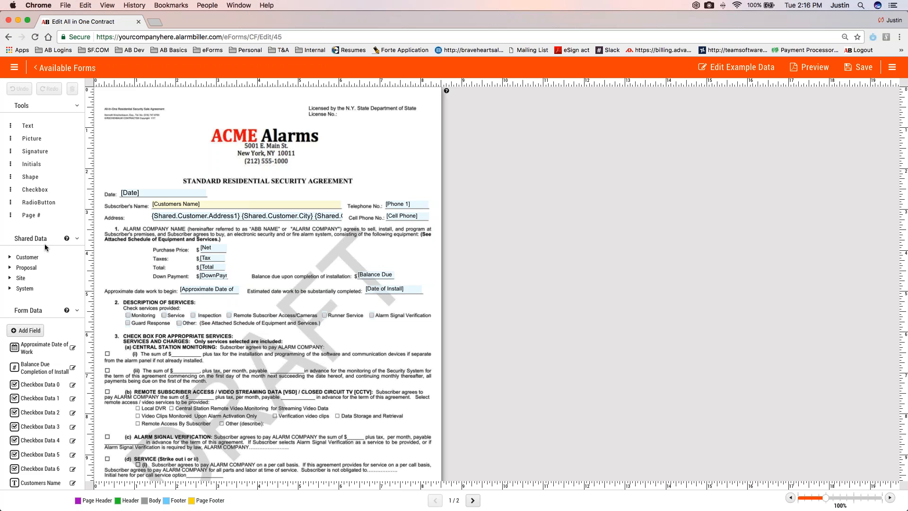
# Examine the Proposal fields available as shared data for the contract template
pyautogui.click(26, 267)
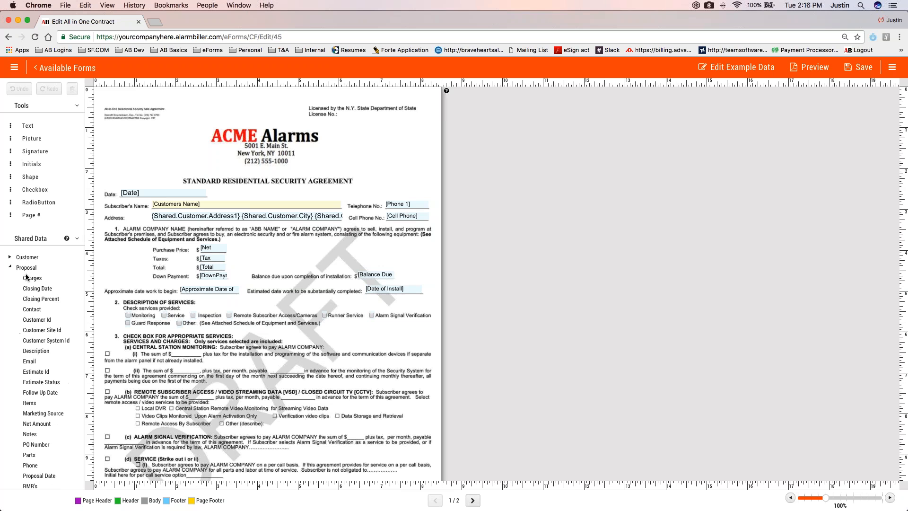
pyautogui.scroll(-1, 36, 286)
pyautogui.scroll(-1, 35, 286)
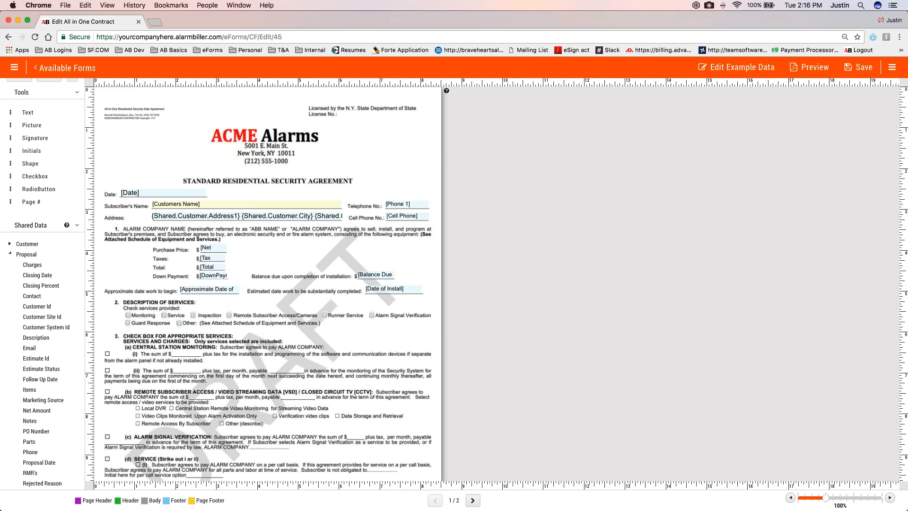
pyautogui.scroll(-5, 58, 303)
pyautogui.scroll(-5, 58, 303)
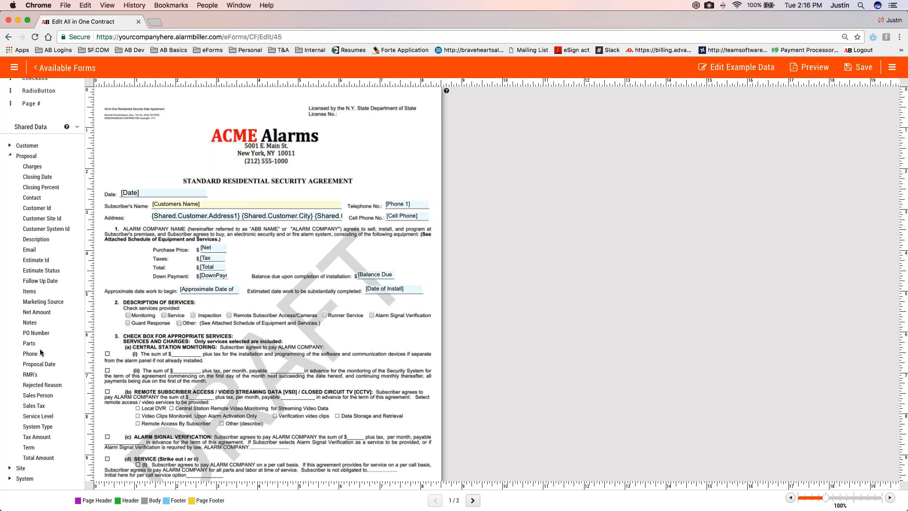
pyautogui.moveTo(37, 314); pyautogui.dragTo(238, 248)
pyautogui.click(10, 156)
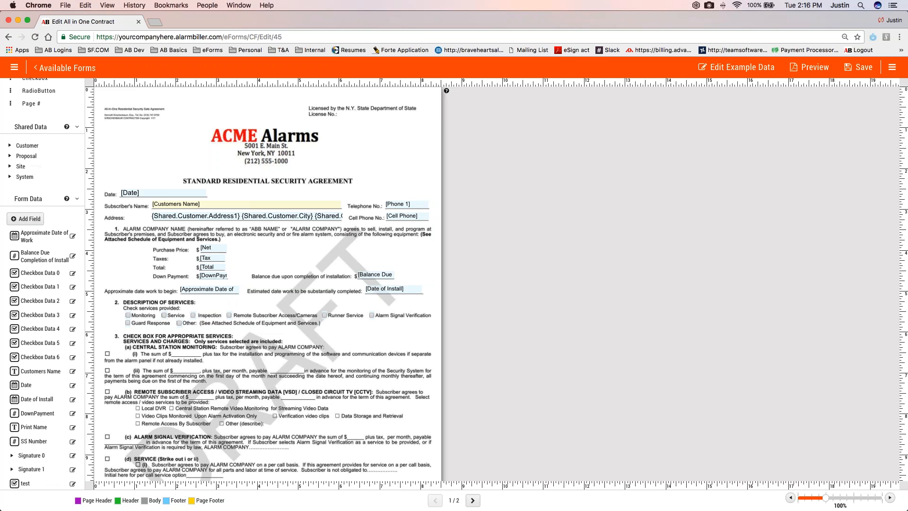
# Inspect the edit permissions of the DownPayment, Date and Approximate Date of Work fields
pyautogui.click(217, 278)
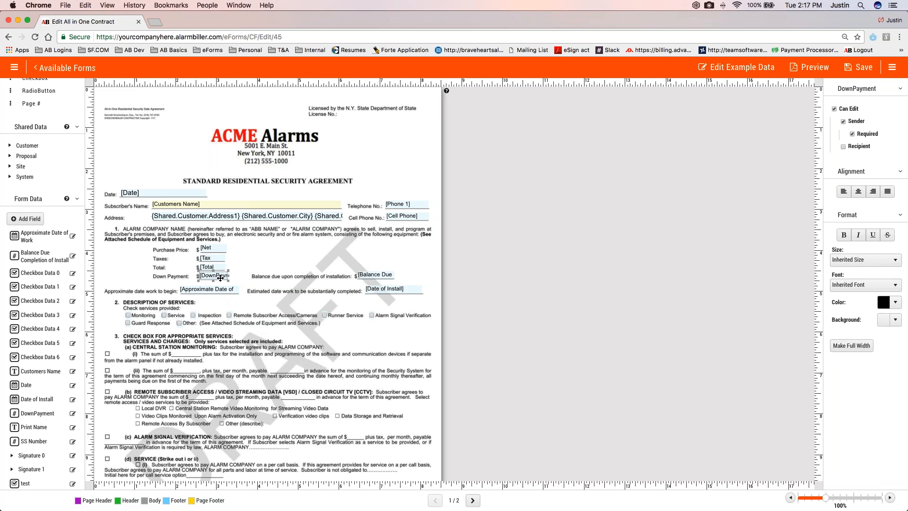
pyautogui.click(160, 193)
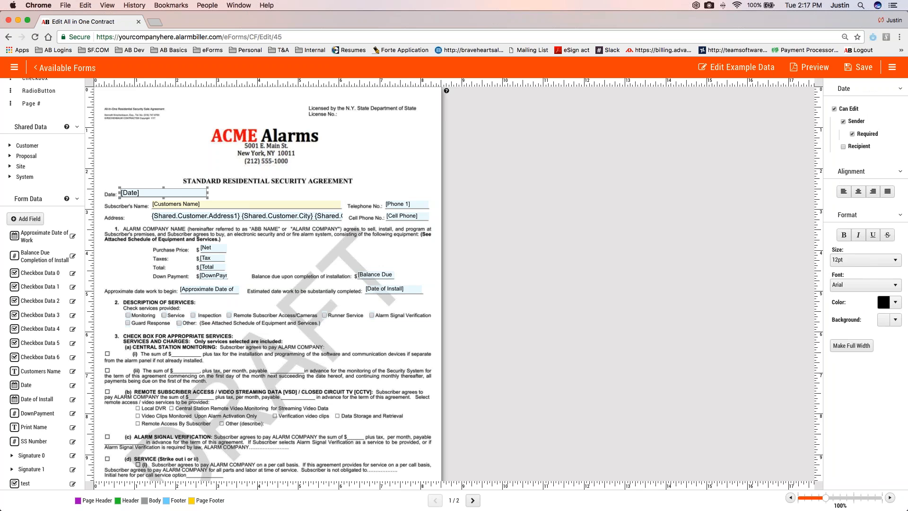
pyautogui.click(222, 290)
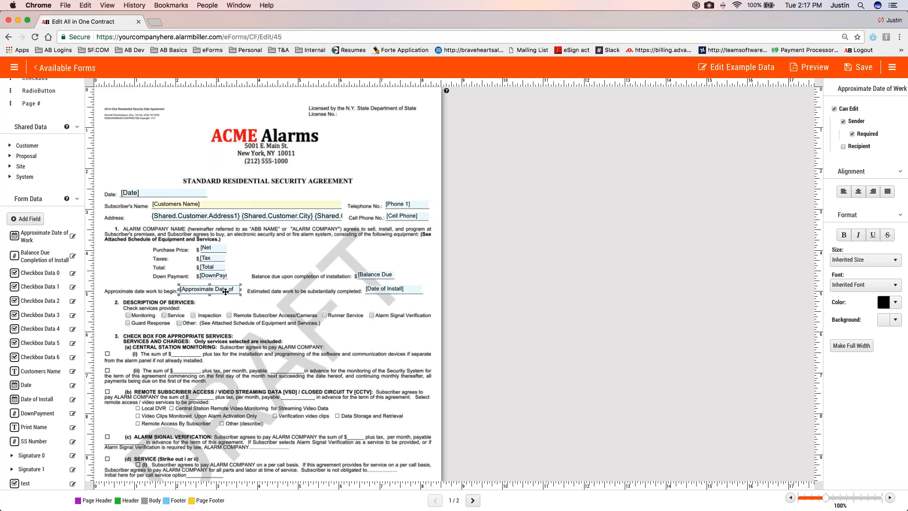
# Try allowing the recipient to edit the Approximate Date of Work field
pyautogui.click(850, 134)
pyautogui.click(844, 147)
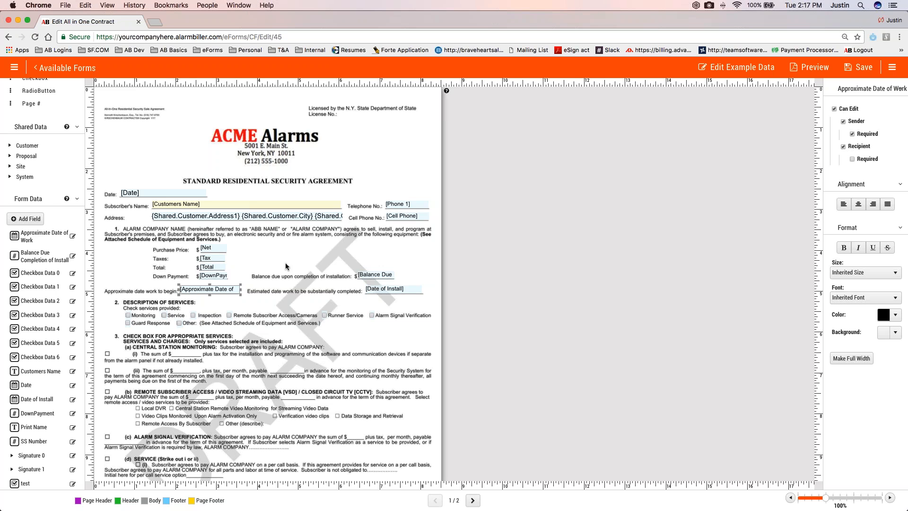
pyautogui.click(843, 146)
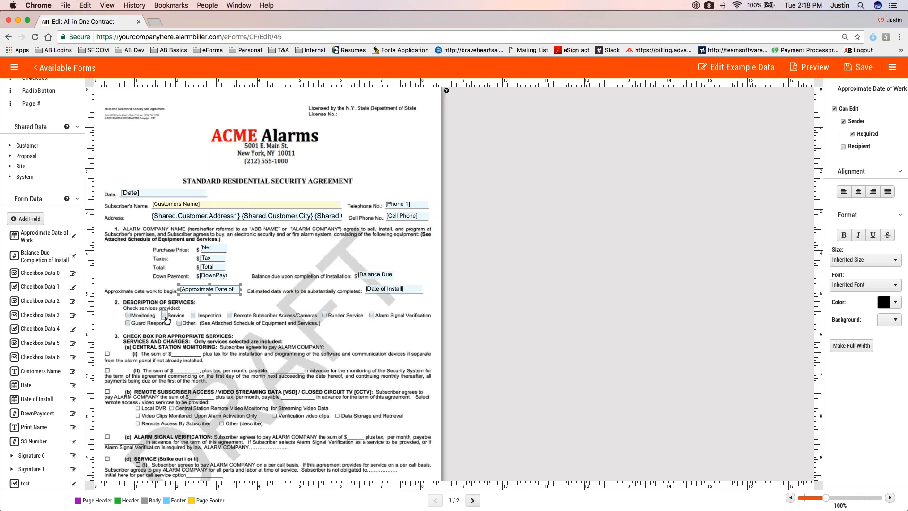
# Look over the contract's second page and inspect the subscriber signature field in the cancellation notice
pyautogui.scroll(-10, 166, 320)
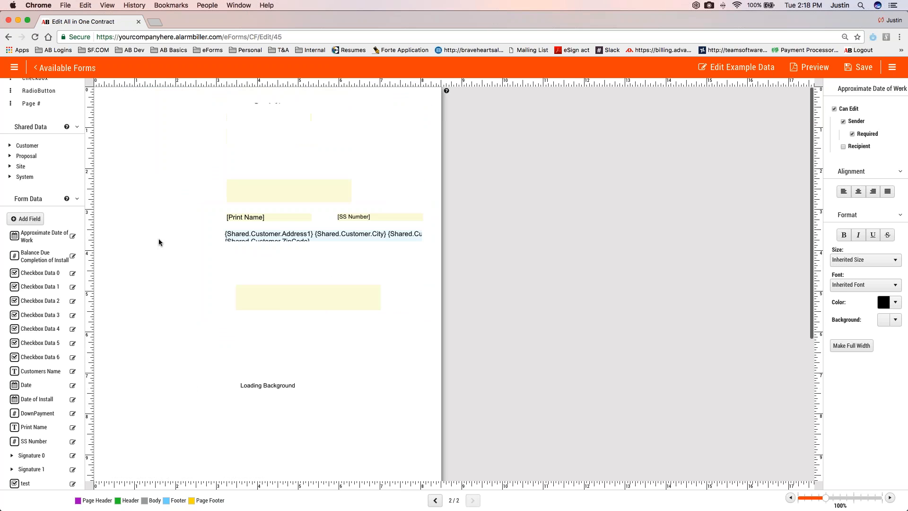
pyautogui.scroll(1, 30, 203)
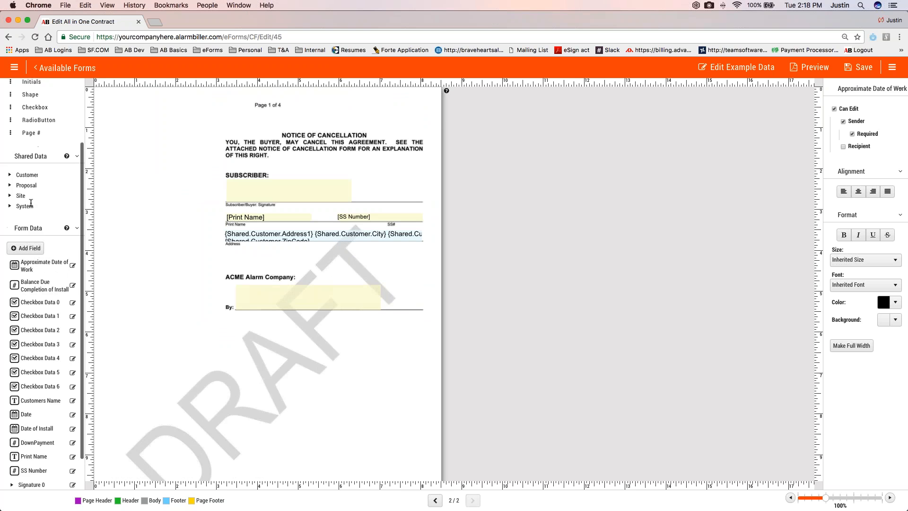
pyautogui.scroll(3, 31, 202)
pyautogui.moveTo(40, 152)
pyautogui.mouseDown()
pyautogui.moveTo(178, 163)
pyautogui.moveTo(54, 163)
pyautogui.moveTo(42, 154)
pyautogui.mouseUp()
pyautogui.click(301, 195)
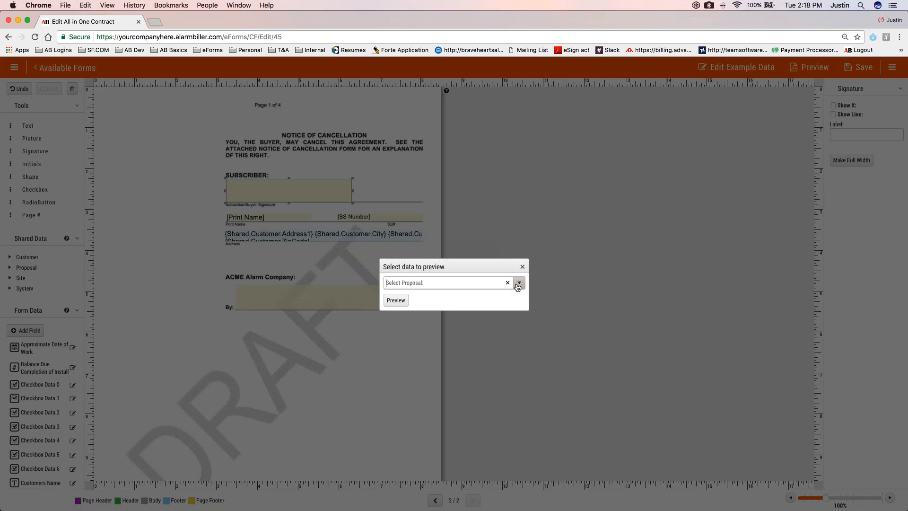
# Preview the contract with proposal data and review the downloaded All in One Contract PDF
pyautogui.click(54, 502)
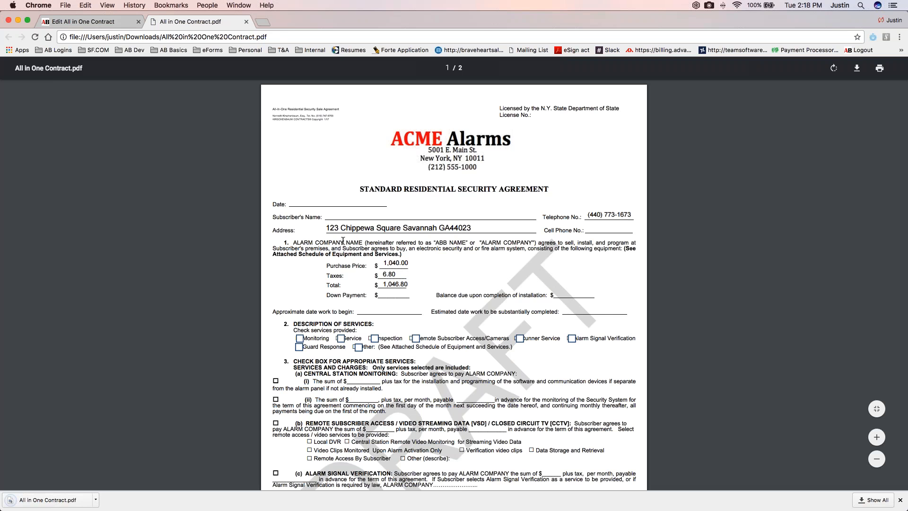
pyautogui.scroll(-1, 343, 240)
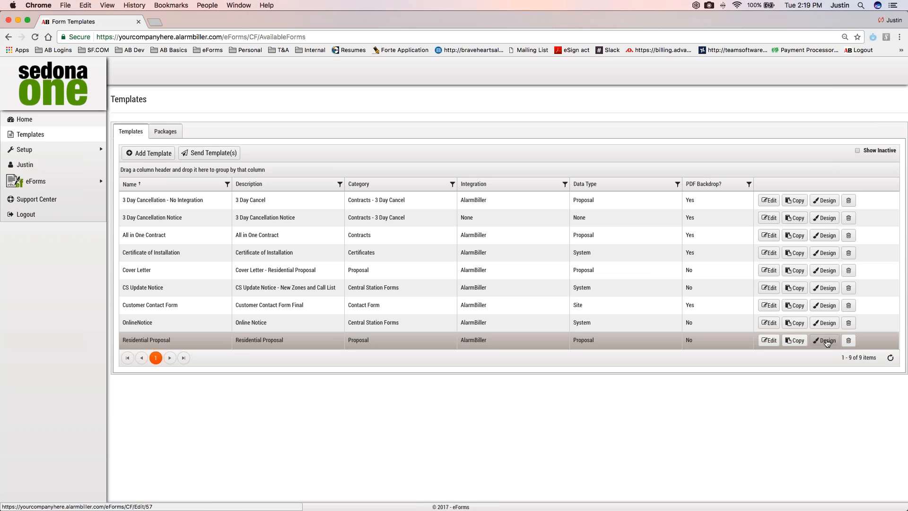
# Open the Residential Proposal template's design and examine its introduction text, Charges table and Payment Options field
pyautogui.click(827, 342)
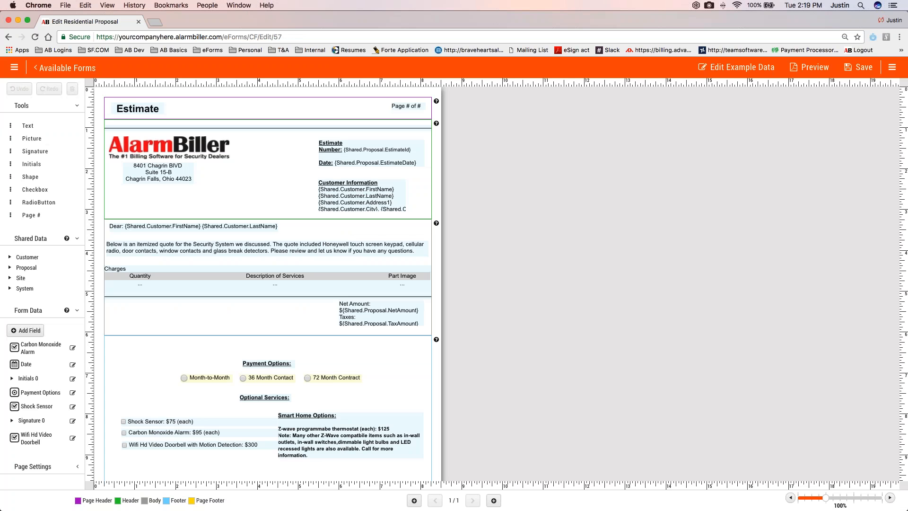
pyautogui.click(236, 251)
pyautogui.click(221, 283)
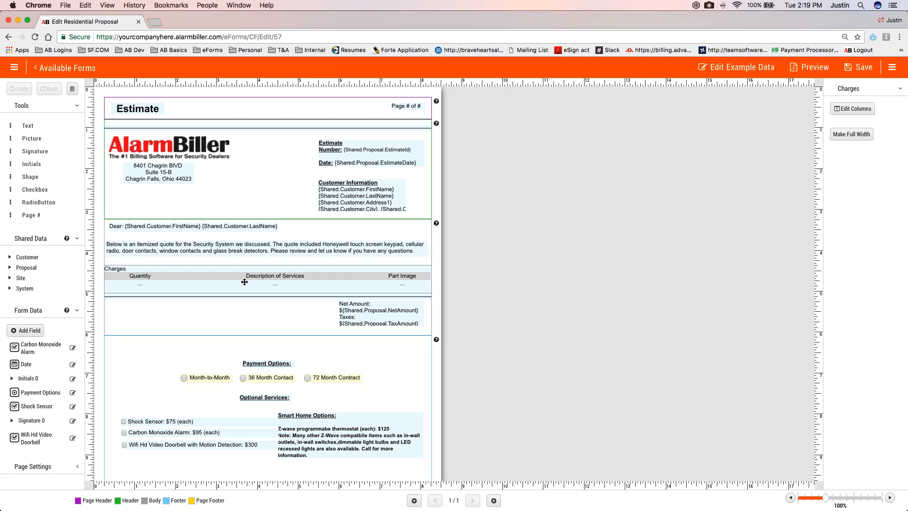
pyautogui.click(244, 282)
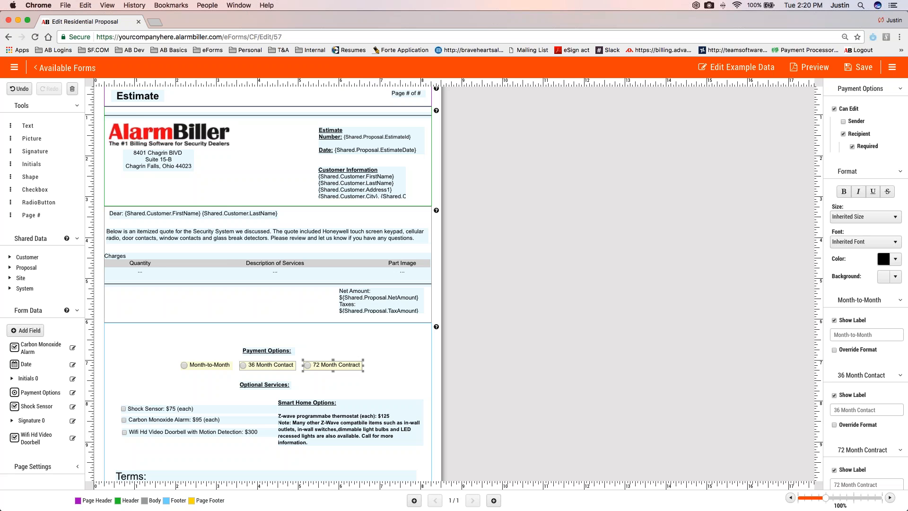
pyautogui.scroll(1, 268, 284)
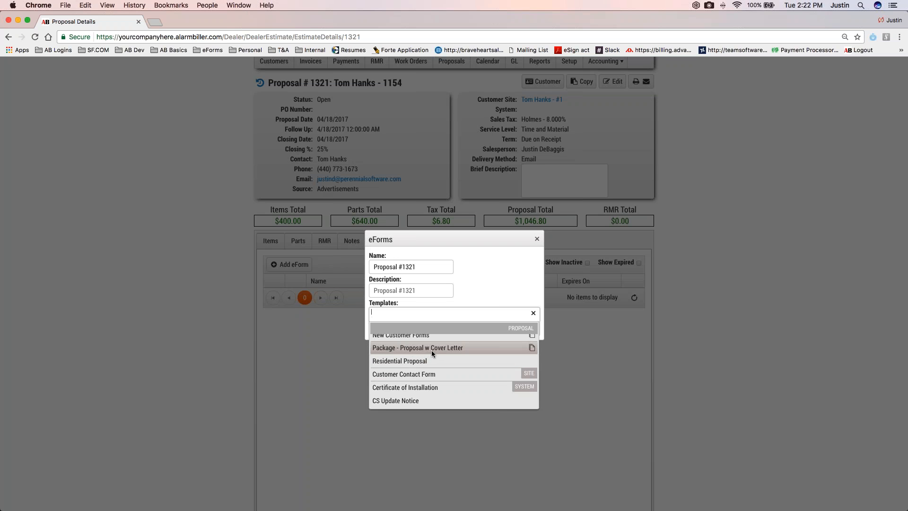
# Create the Proposal #1321 eForm from the Package - Proposal w Cover Letter template and save it
pyautogui.click(431, 350)
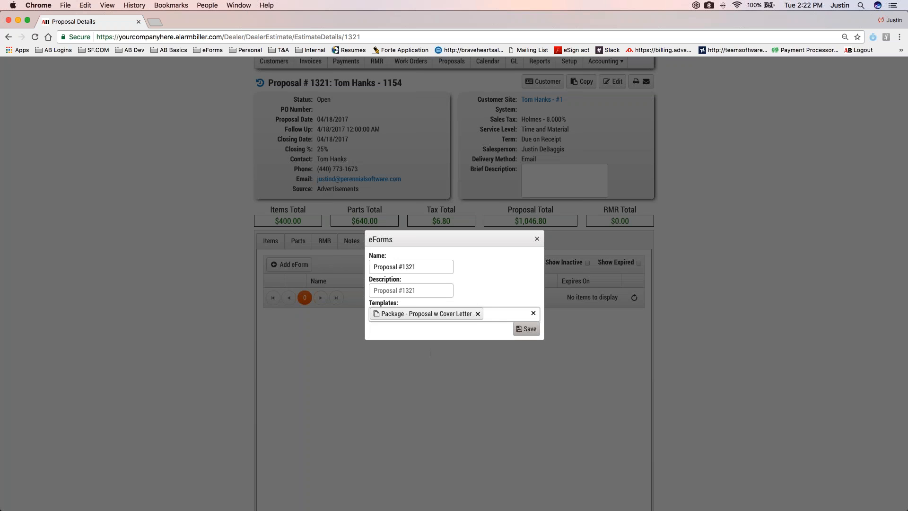
pyautogui.click(520, 332)
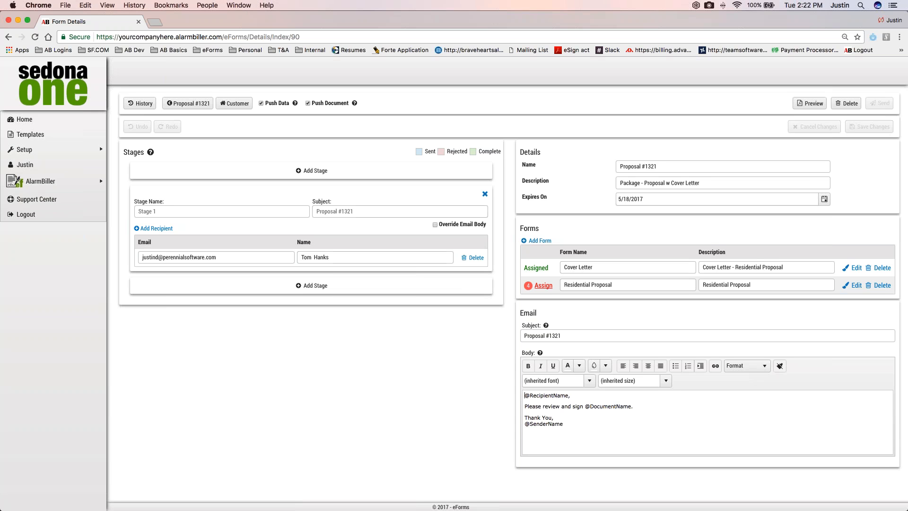
pyautogui.moveTo(124, 151); pyautogui.dragTo(158, 151)
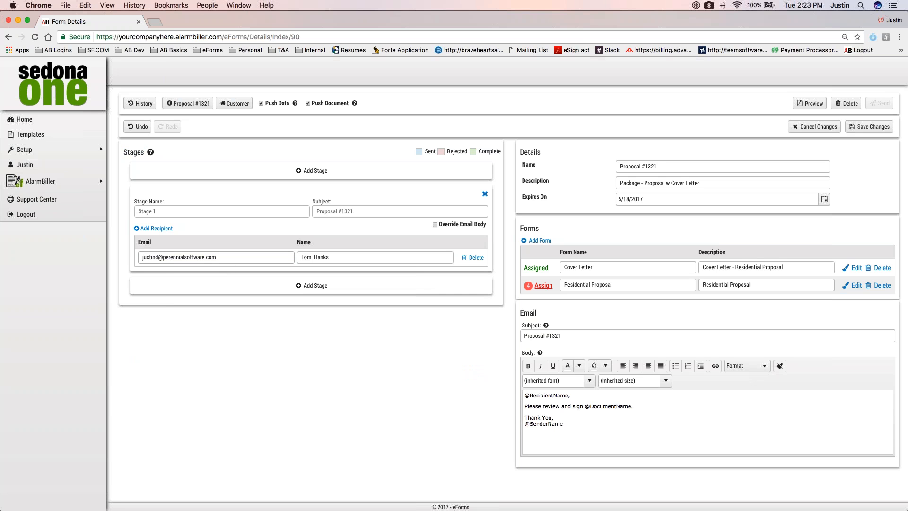
# Add a blank second recipient to Stage 1 and remove it again
pyautogui.click(160, 229)
pyautogui.click(327, 274)
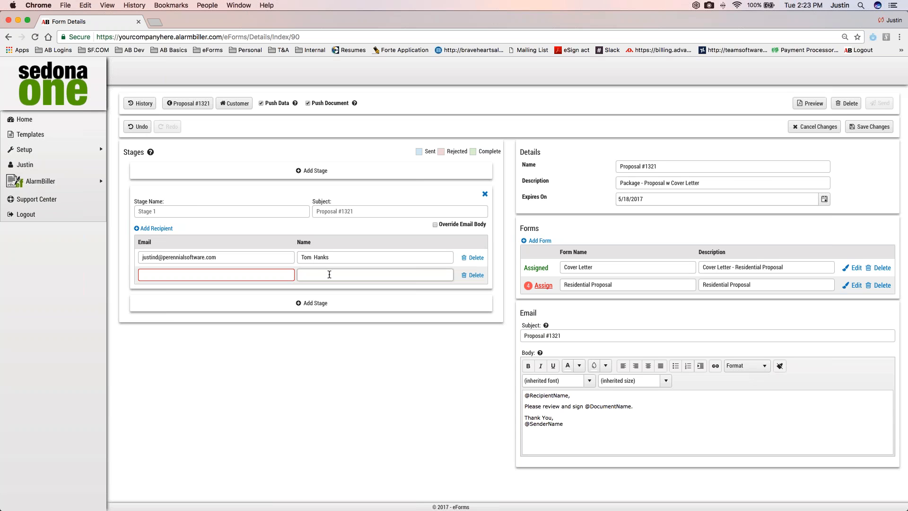
pyautogui.click(471, 275)
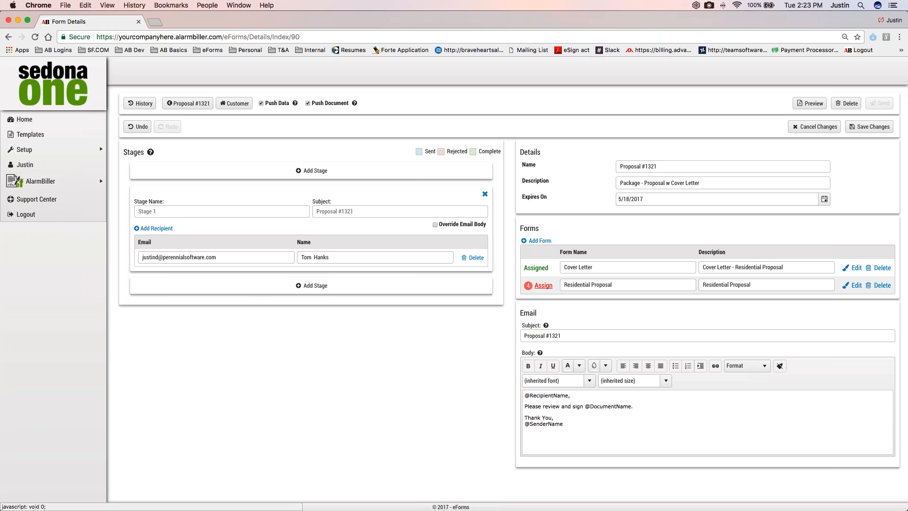
# Override Stage 1's email body, replacing the review-and-sign sentence with the copied thank-you and signing instructions for the Honeywell home security package
pyautogui.click(435, 225)
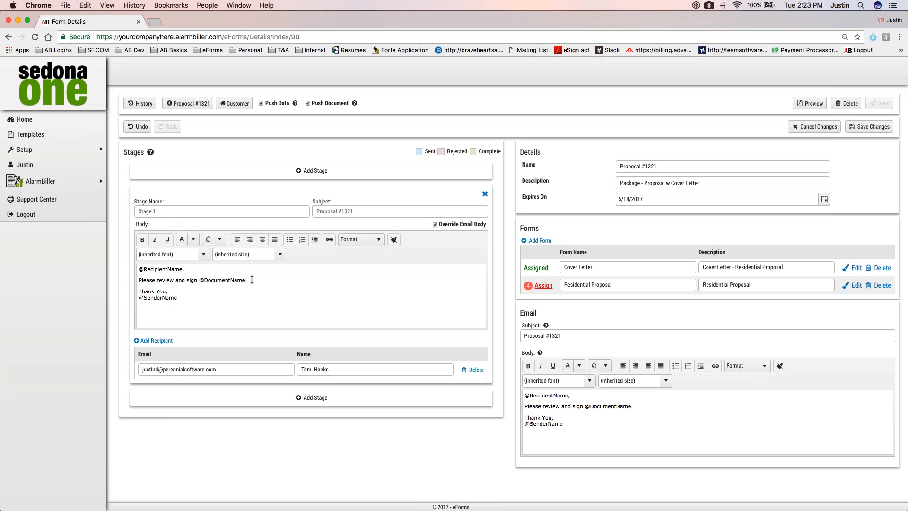
pyautogui.moveTo(248, 280); pyautogui.dragTo(128, 279)
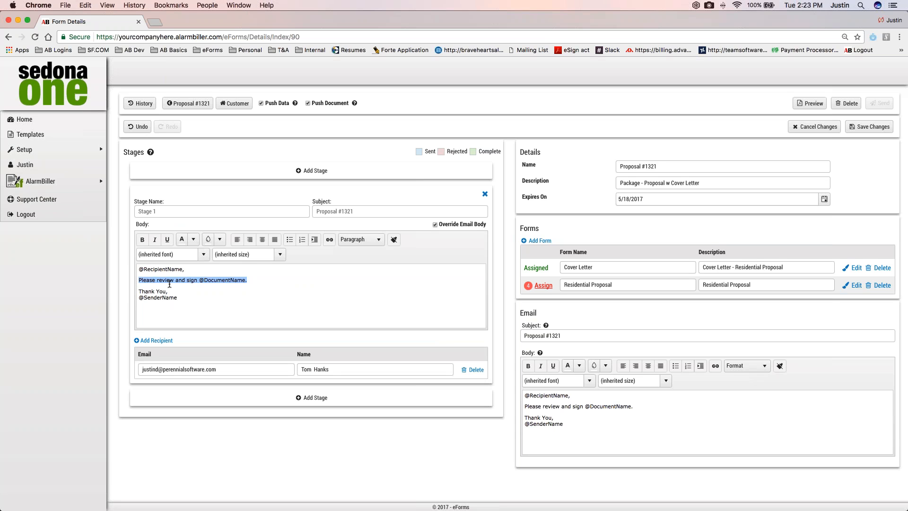
pyautogui.write('Thank you for your request for the Honeywell home security package. We look forward to working with you. When you are ready to sign, please select the link above. After all of the required fields are filled out you will see a green button that says "Accept" in the top right. Select this button and you will receive a hard copy of the signed proposal. After reviewing the document, if you would like to download a PDF copy select "Preview" in the top left.')
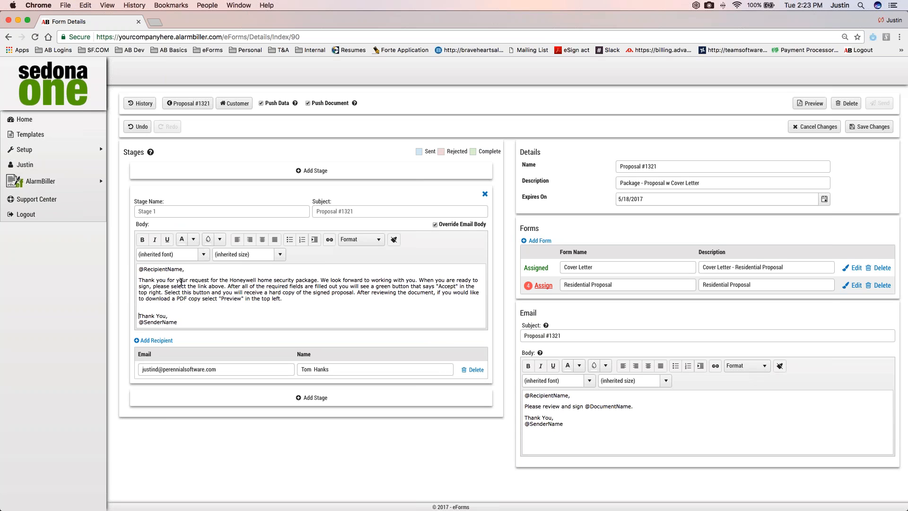
pyautogui.moveTo(138, 279); pyautogui.dragTo(283, 298)
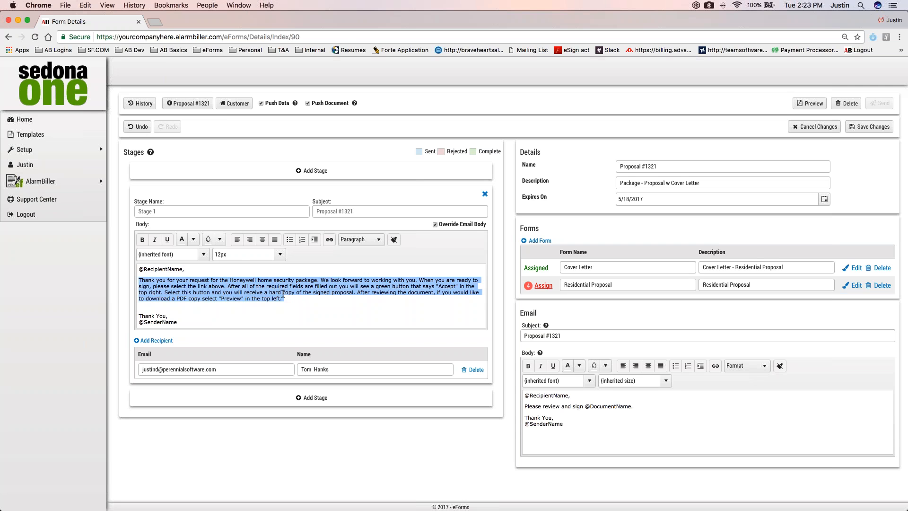
pyautogui.click(282, 294)
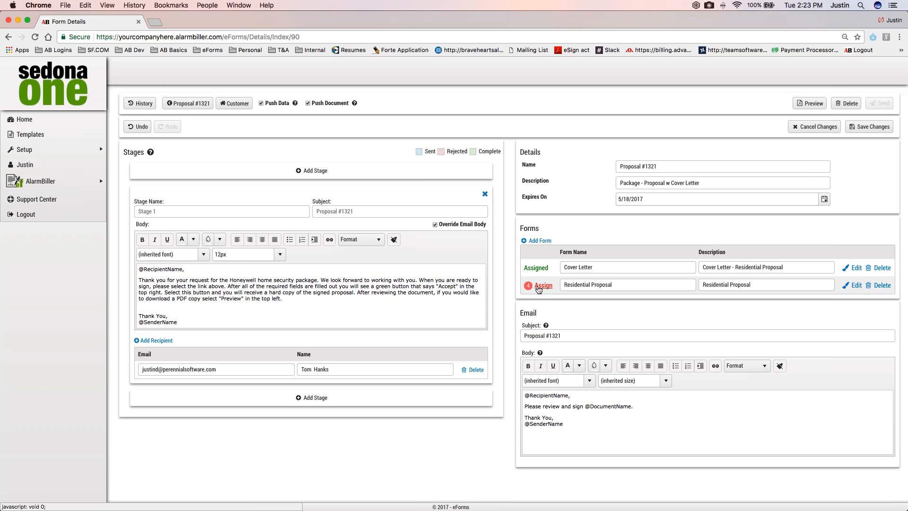
# Assign all of the Residential Proposal form's fields to the Stage 1 recipient
pyautogui.moveTo(541, 291)
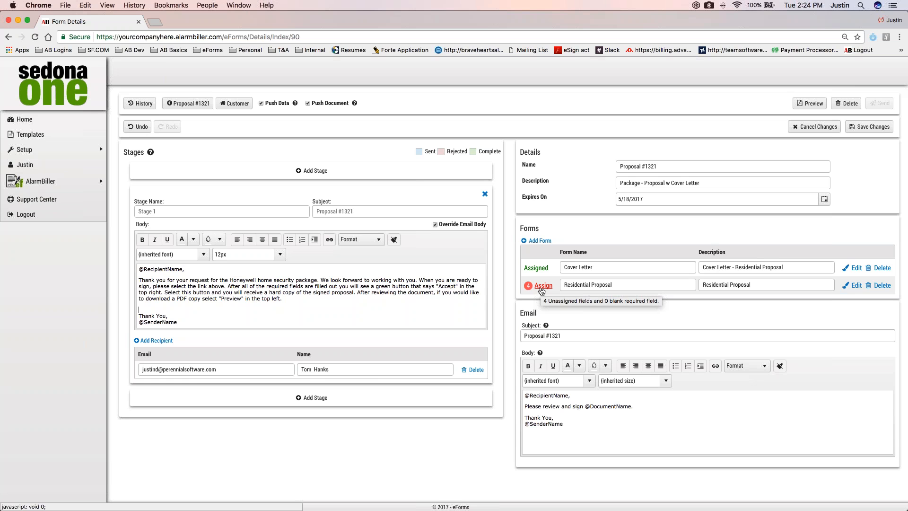
pyautogui.click(542, 286)
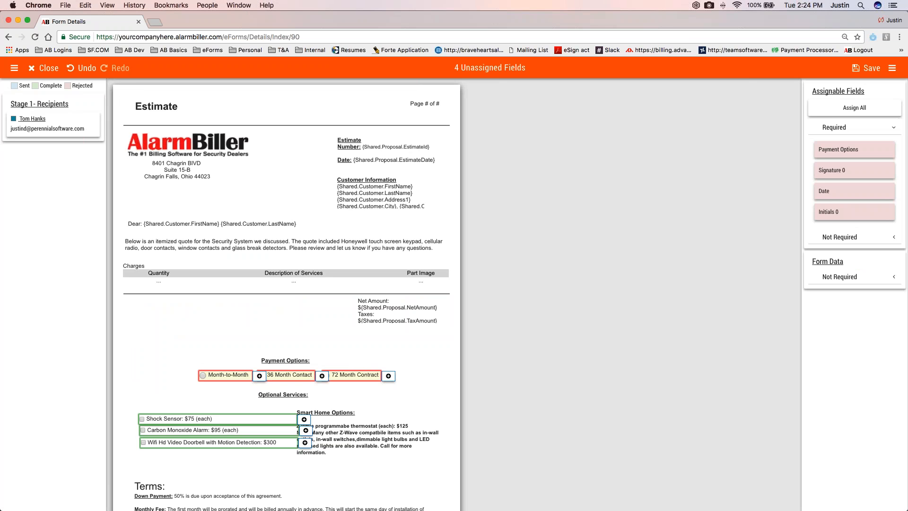
pyautogui.click(75, 135)
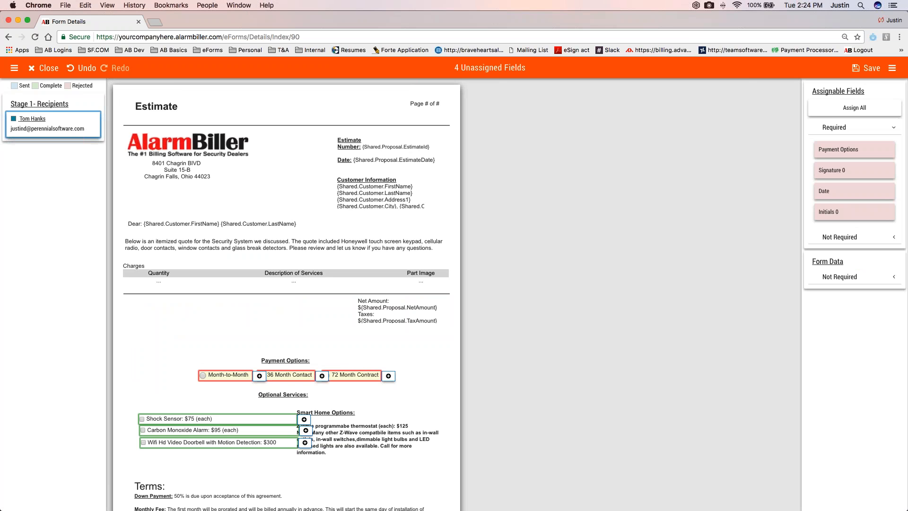
pyautogui.click(828, 108)
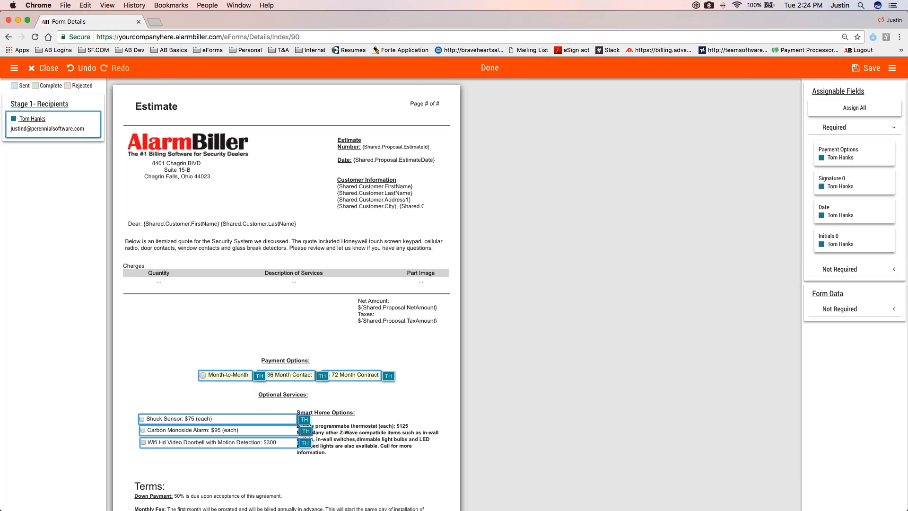
# Check the assigned fields down to the signature block, save the assignments and close the form
pyautogui.scroll(-1, 229, 422)
pyautogui.scroll(-3, 228, 422)
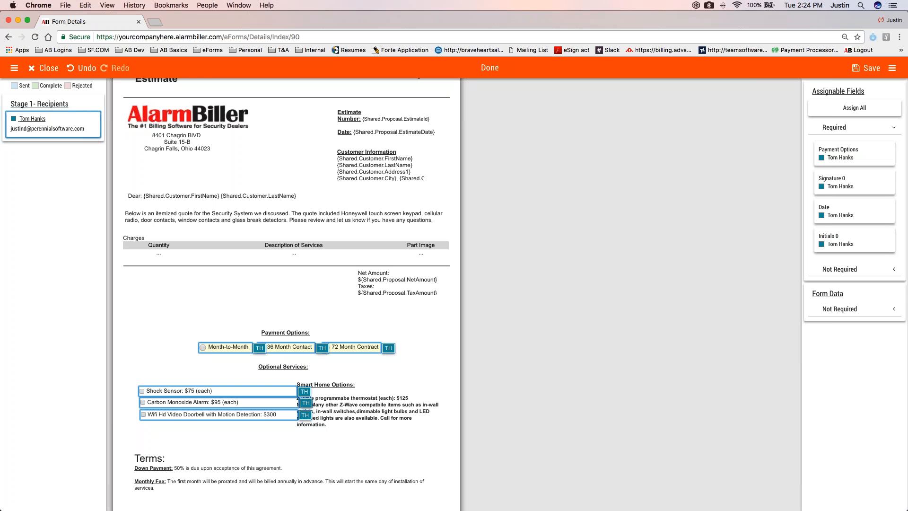
pyautogui.scroll(-1, 227, 415)
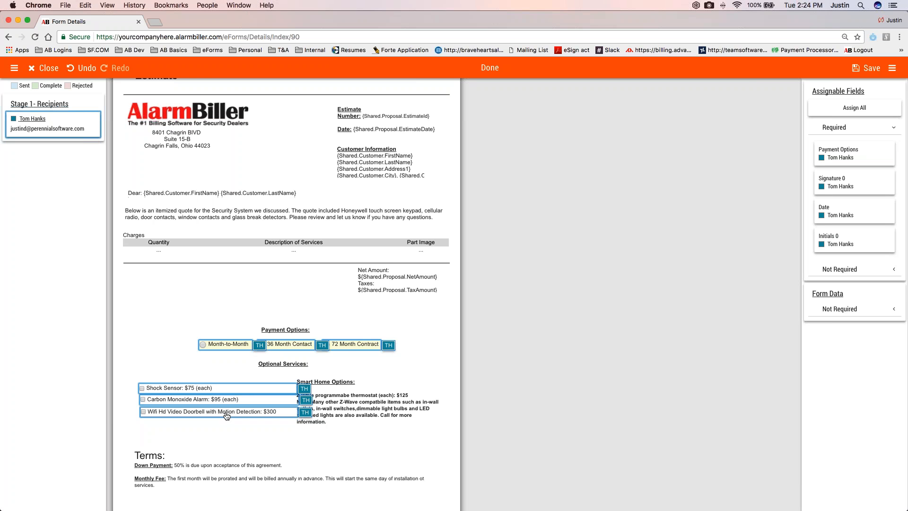
pyautogui.scroll(-5, 226, 415)
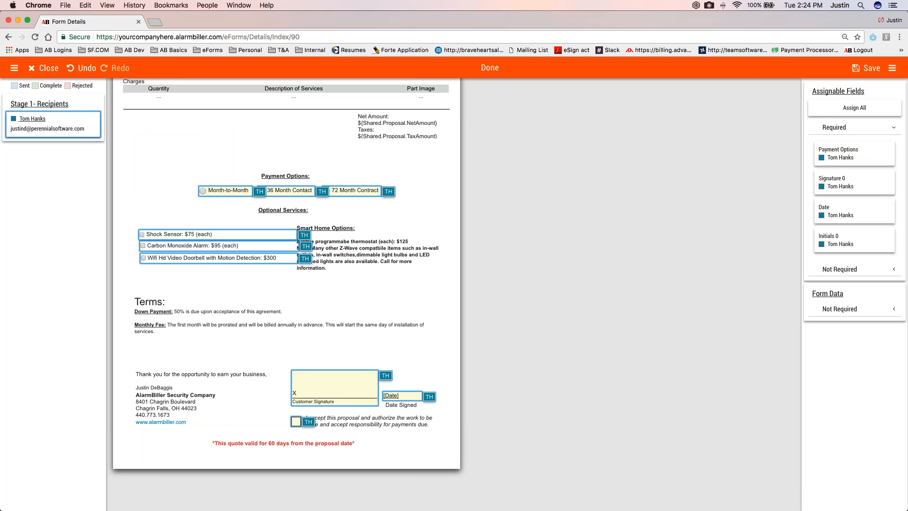
pyautogui.scroll(1, 314, 441)
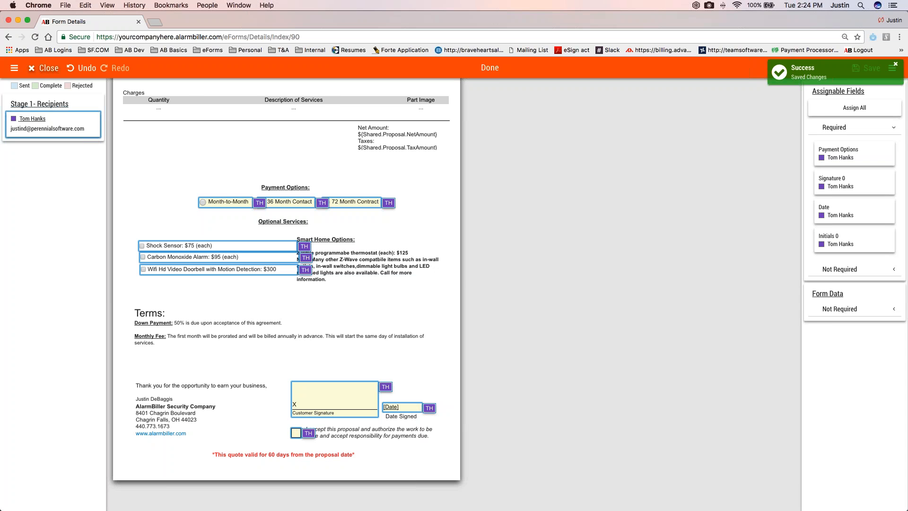
pyautogui.click(44, 68)
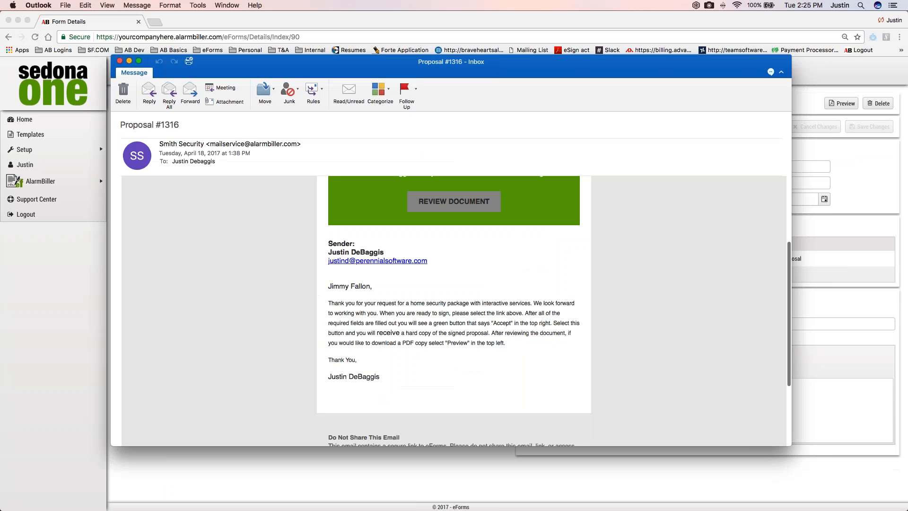
# Send the eForm, switch to Outlook to read the signing invitation e-mail, and open the document for review
pyautogui.scroll(2, 454, 311)
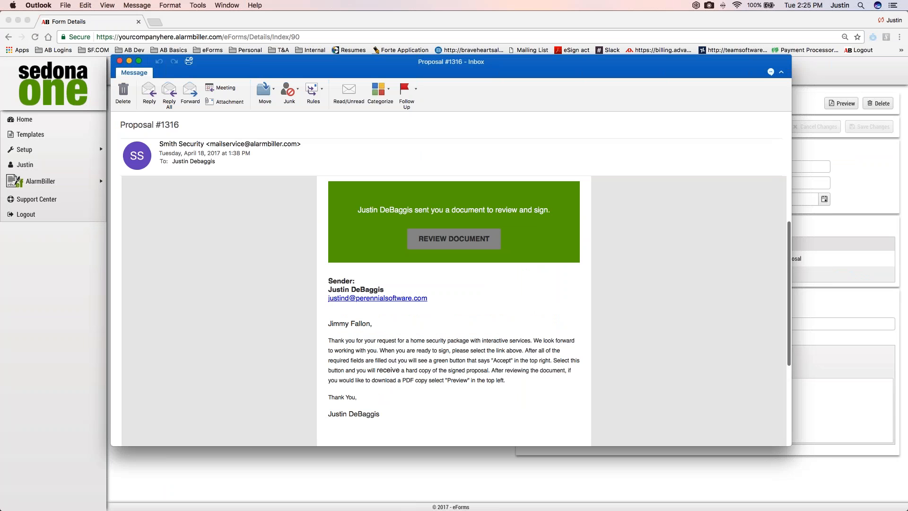
pyautogui.scroll(1, 454, 311)
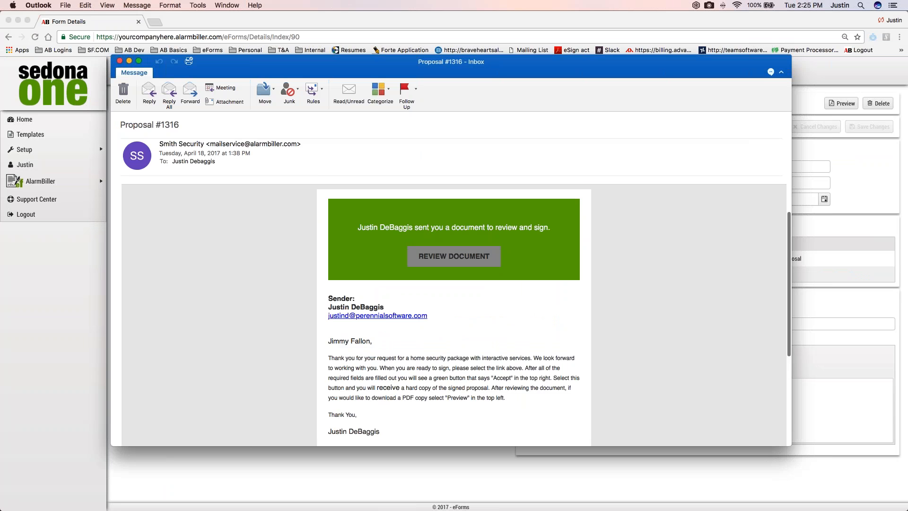
pyautogui.scroll(-1, 454, 311)
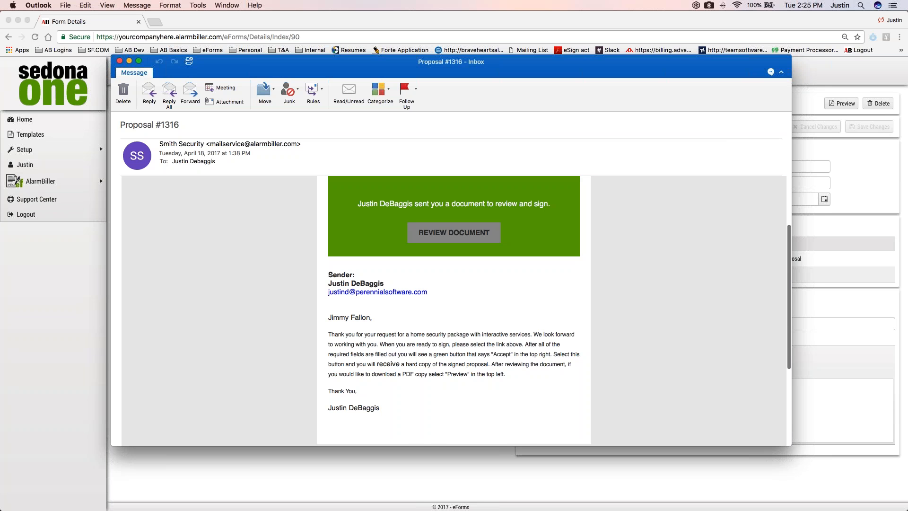
pyautogui.click(454, 232)
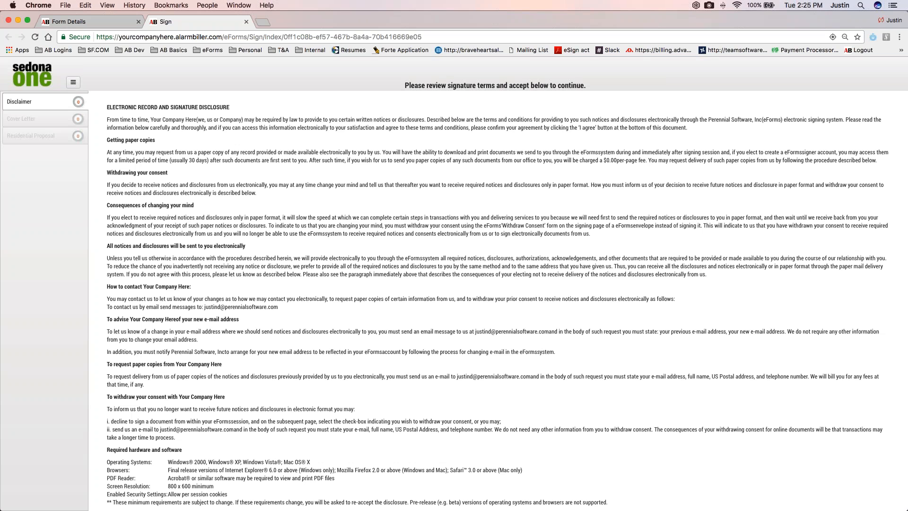
# Read through the electronic record and signature disclosure and accept its terms
pyautogui.click(150, 121)
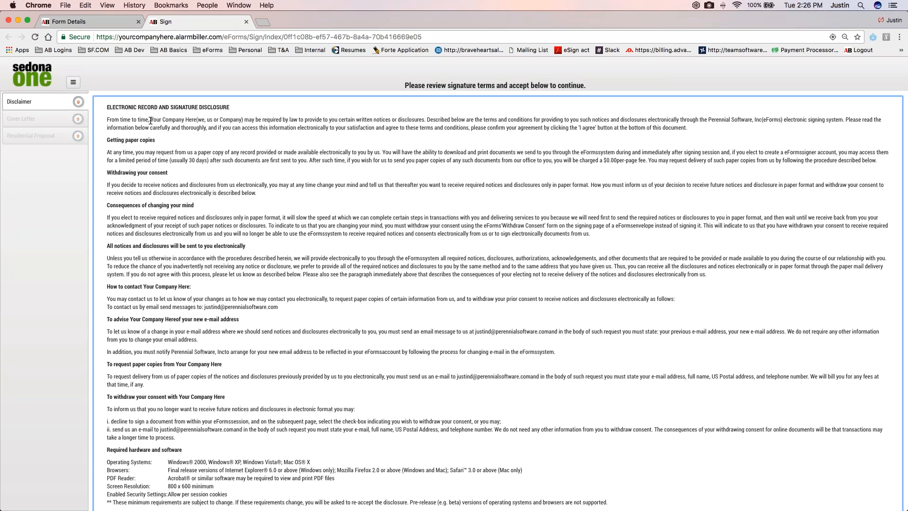
pyautogui.scroll(-5, 150, 121)
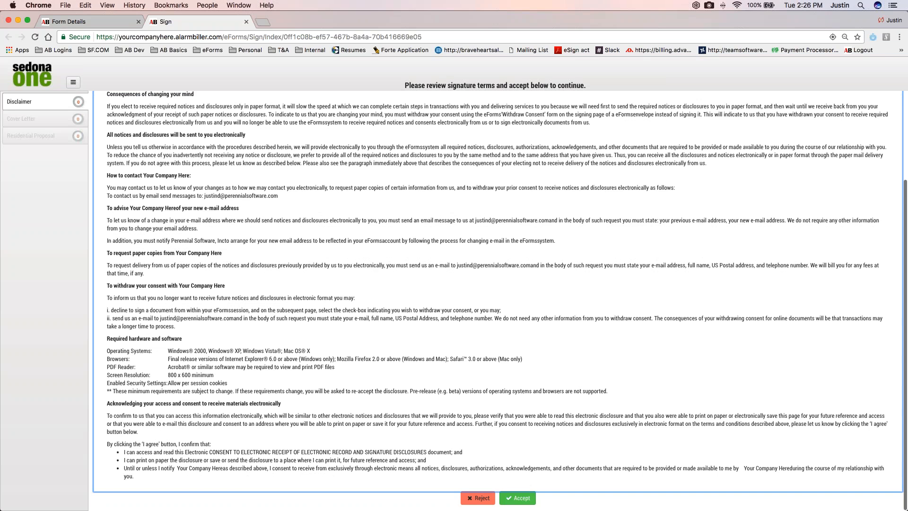
pyautogui.click(517, 497)
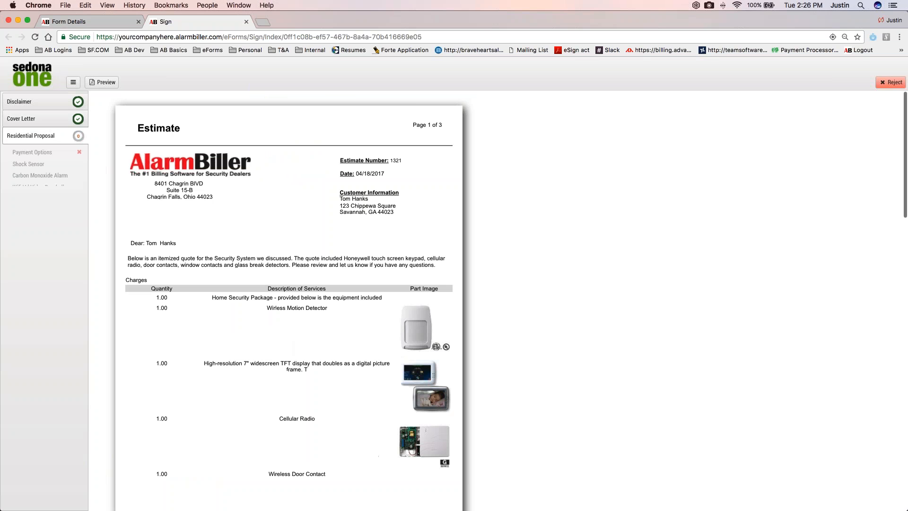
# Review the Residential Proposal's greeting and itemized charges, and choose the 36 Month Contact payment option
pyautogui.click(78, 156)
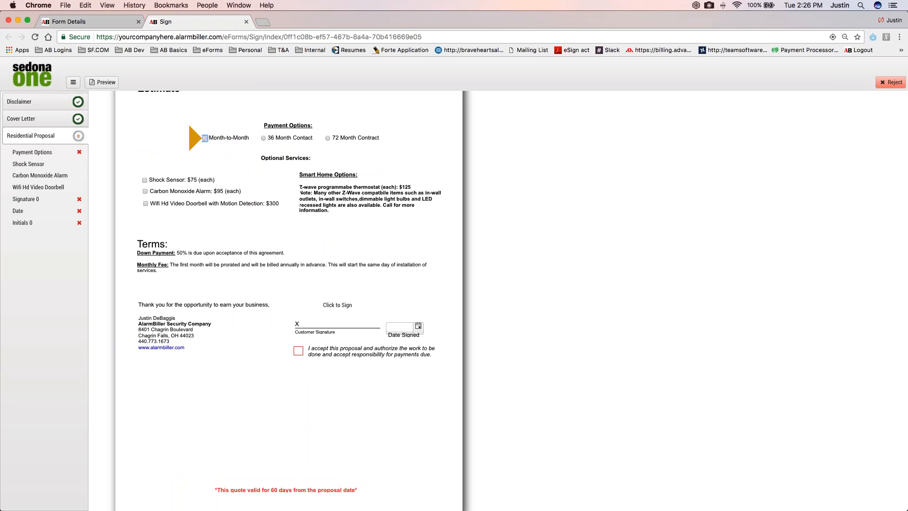
pyautogui.scroll(3, 260, 187)
pyautogui.scroll(15, 260, 188)
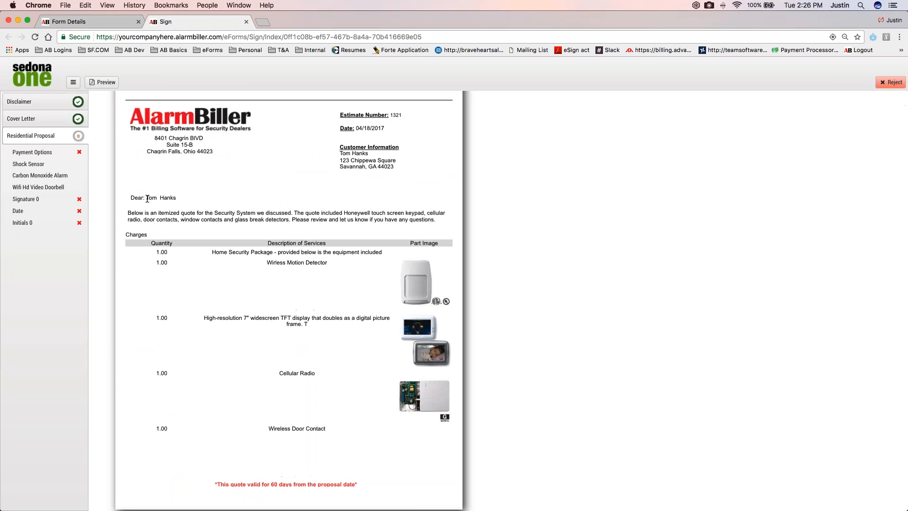
pyautogui.moveTo(146, 197); pyautogui.dragTo(131, 198)
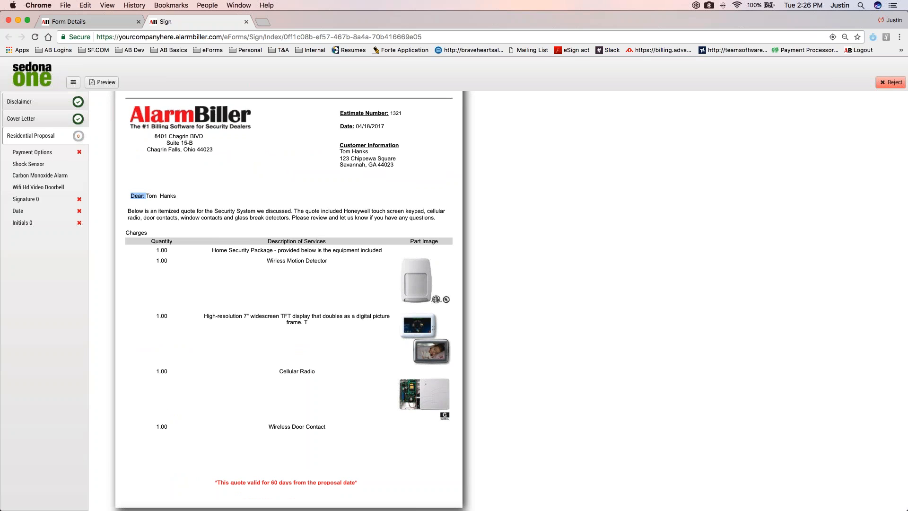
pyautogui.scroll(-2, 335, 258)
pyautogui.scroll(-6, 334, 259)
pyautogui.scroll(-1, 359, 262)
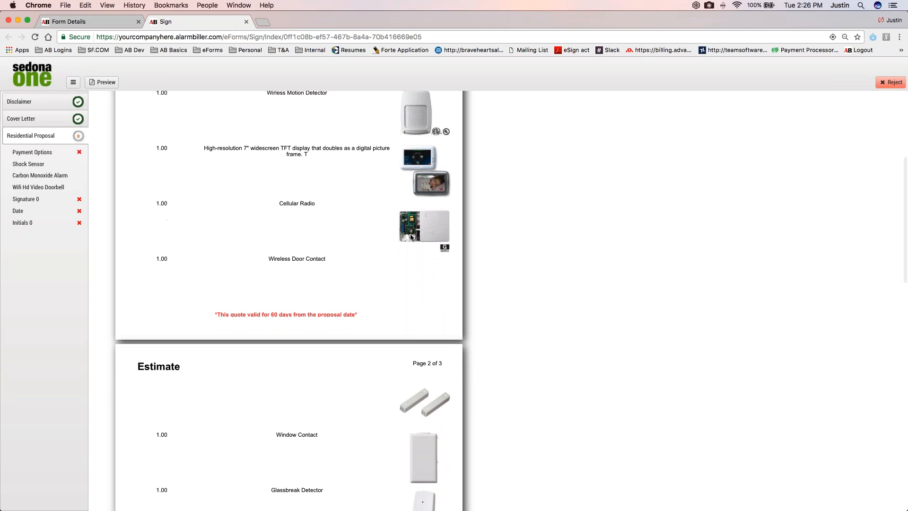
pyautogui.scroll(-5, 409, 238)
pyautogui.scroll(-14, 408, 242)
pyautogui.scroll(-4, 407, 320)
pyautogui.scroll(-4, 406, 320)
pyautogui.click(263, 258)
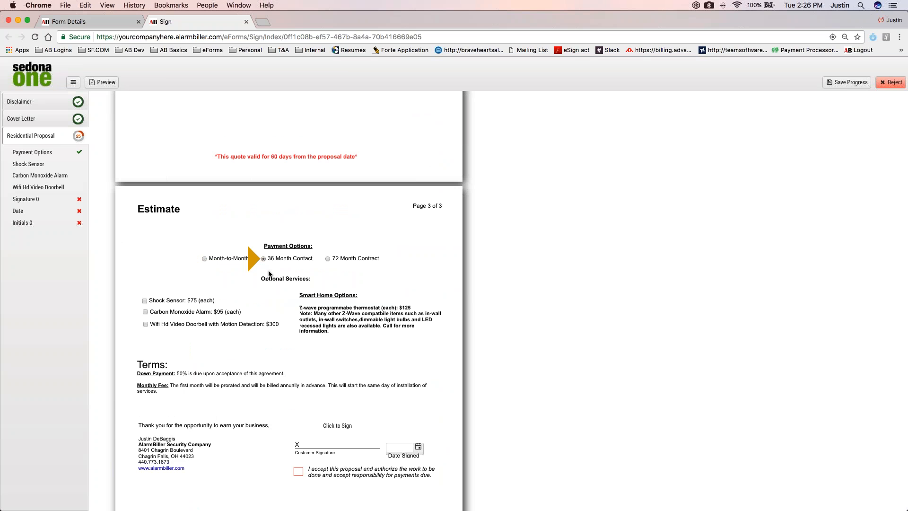
# Select the Shock Sensor and Carbon Monoxide Alarm options, initial the acceptance box, and set the signing date to 4/18/2017
pyautogui.scroll(-1, 268, 274)
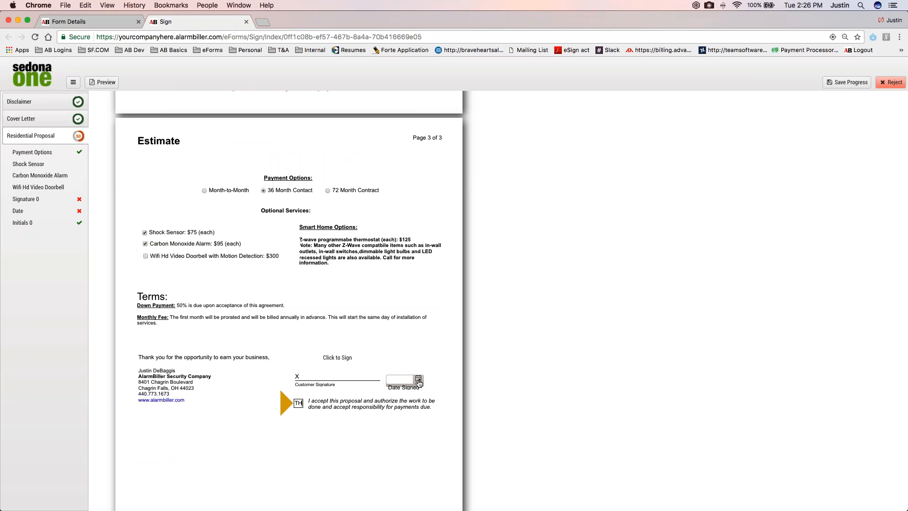
pyautogui.click(418, 382)
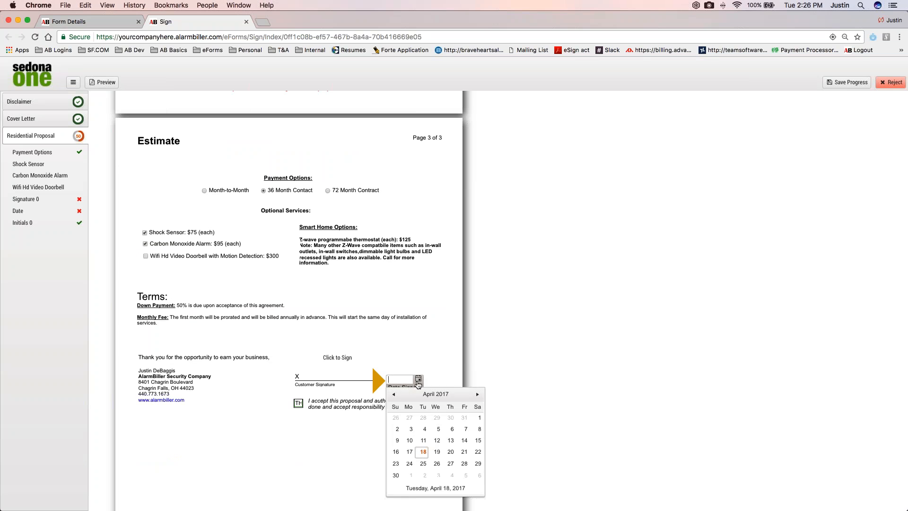
pyautogui.click(424, 452)
# Sign the customer signature field with a font-based signature in the ArtySig style and accept it
pyautogui.click(349, 358)
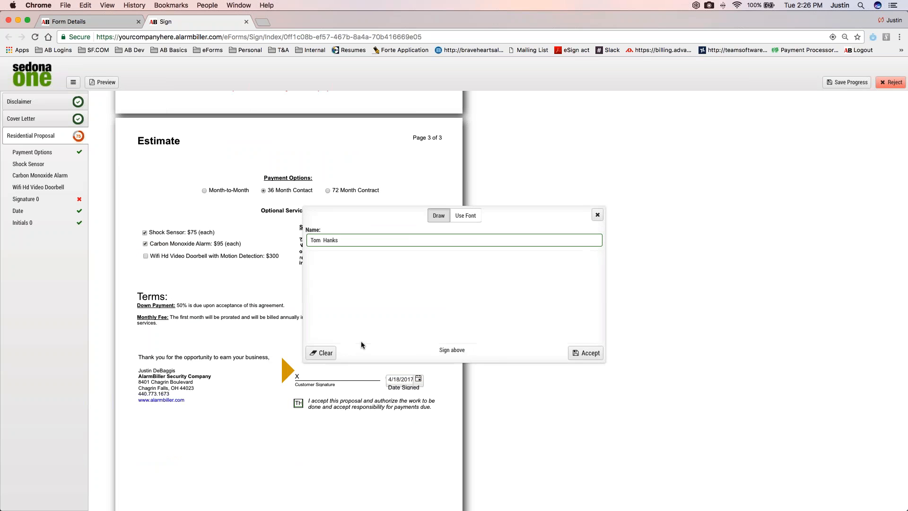
pyautogui.moveTo(363, 275)
pyautogui.mouseDown()
pyautogui.moveTo(356, 312)
pyautogui.moveTo(428, 292)
pyautogui.mouseUp()
pyautogui.click(465, 215)
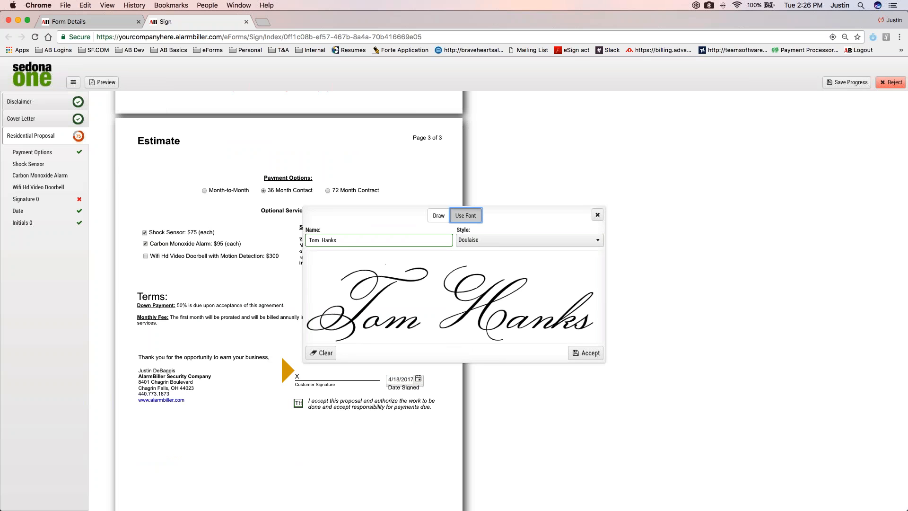
pyautogui.click(480, 240)
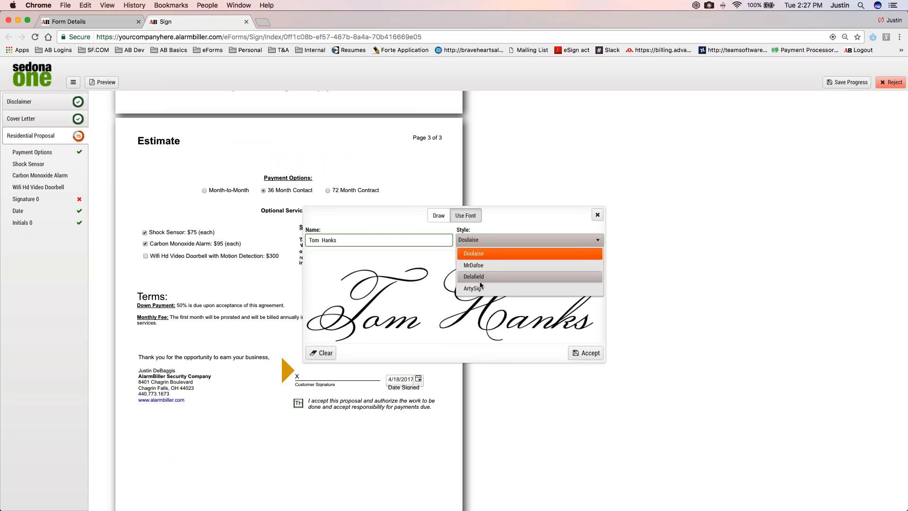
pyautogui.click(481, 288)
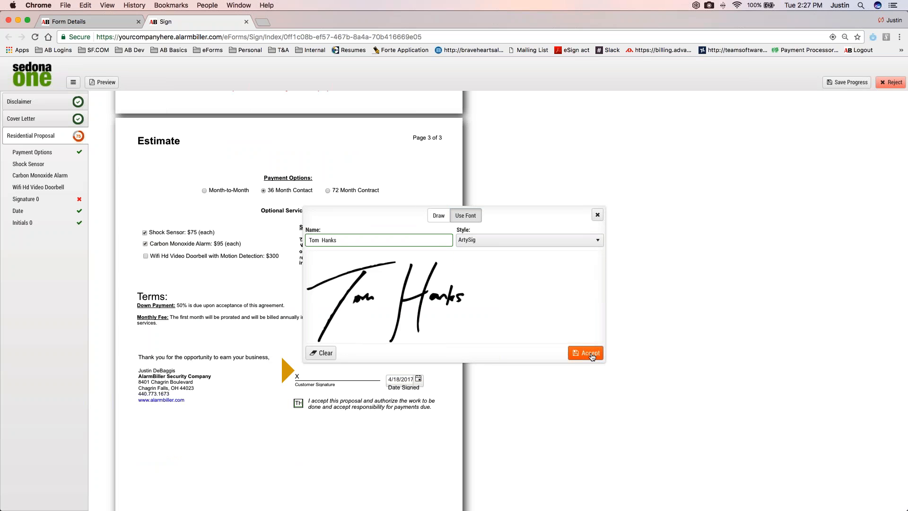
pyautogui.click(590, 356)
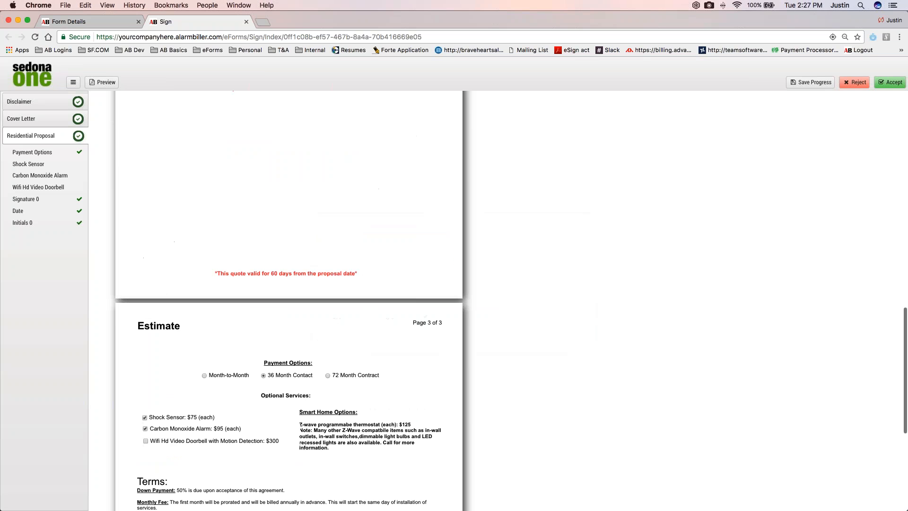
# Look over the completed Residential Proposal from the payment options back to the first page
pyautogui.scroll(5, 792, 166)
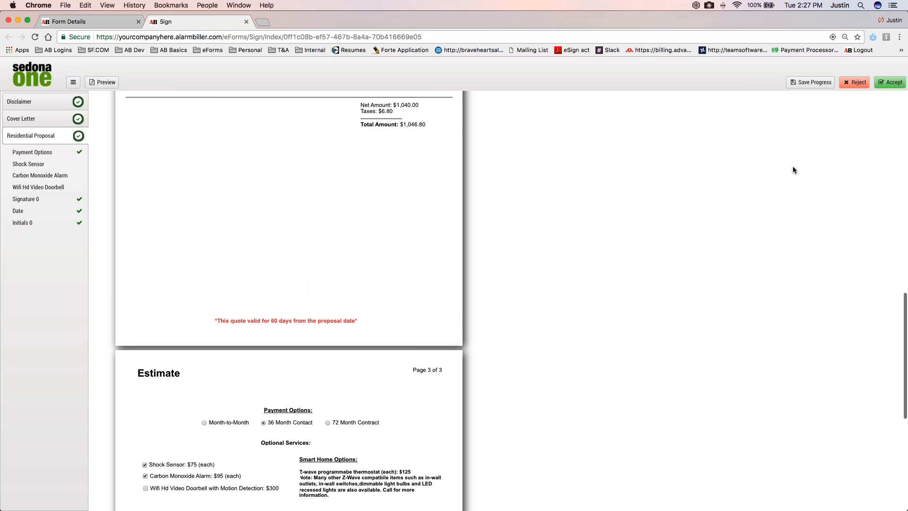
pyautogui.scroll(4, 794, 169)
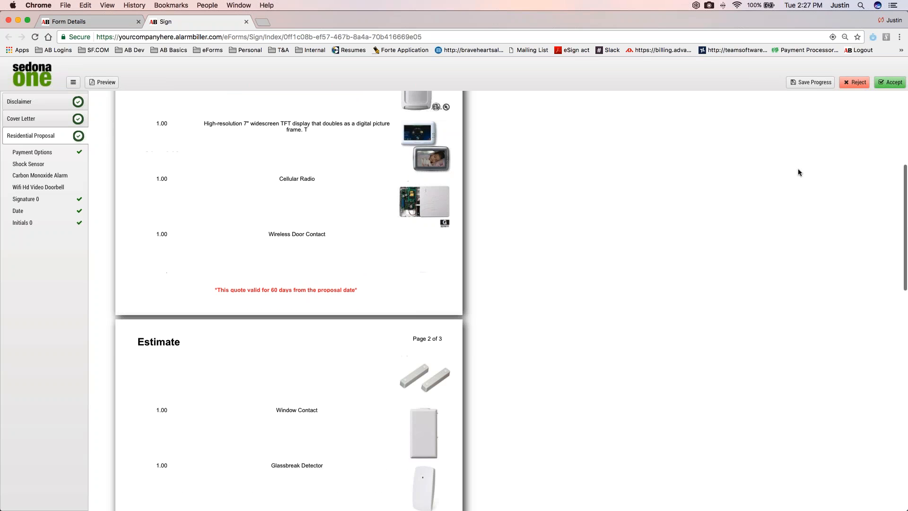
pyautogui.scroll(5, 798, 171)
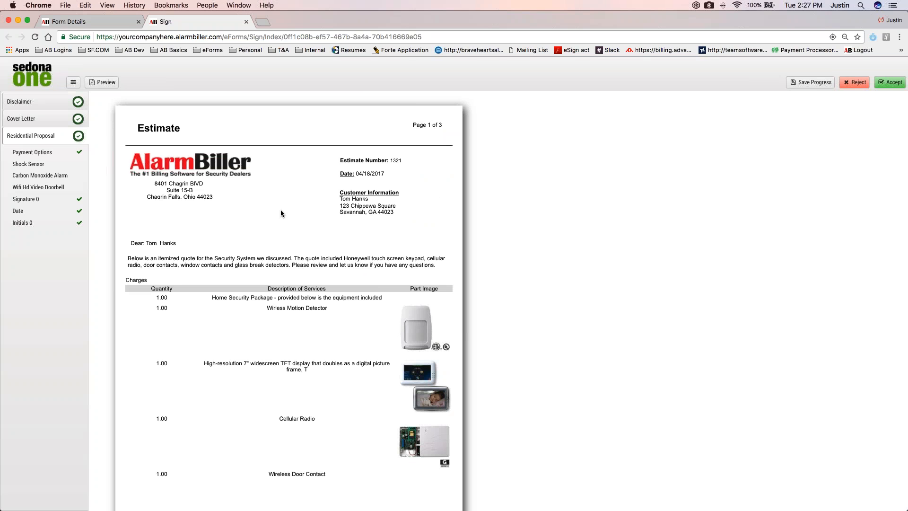
pyautogui.scroll(-1, 280, 210)
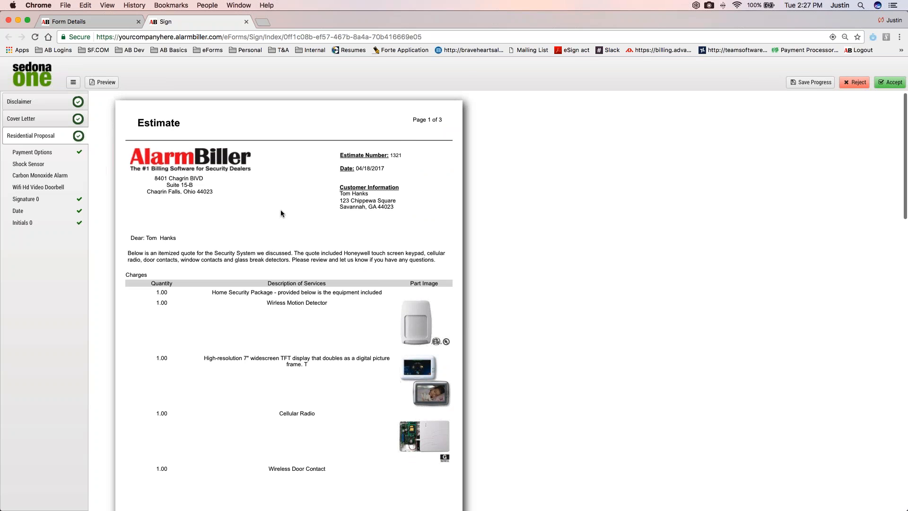
# Review the signed Proposal #1321.pdf, including its selected options and signature block, and close it
pyautogui.scroll(-1, 281, 213)
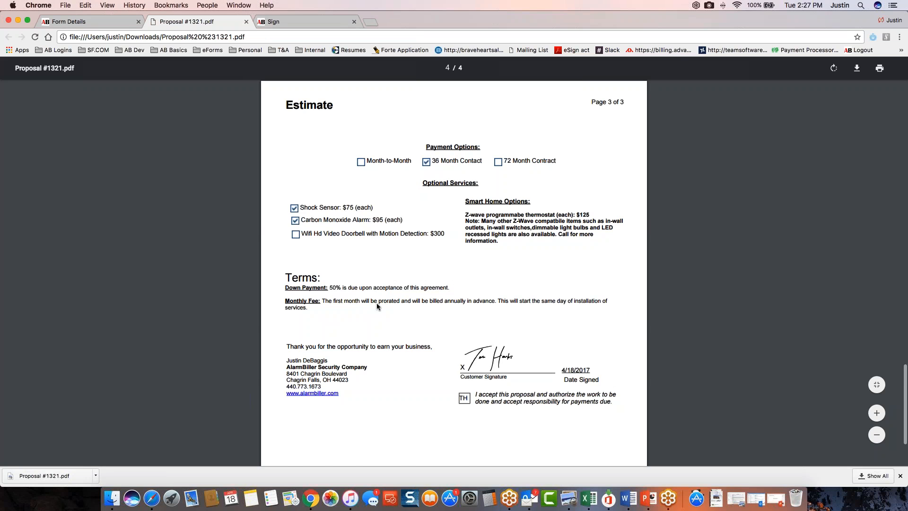
pyautogui.scroll(6, 376, 302)
pyautogui.click(246, 22)
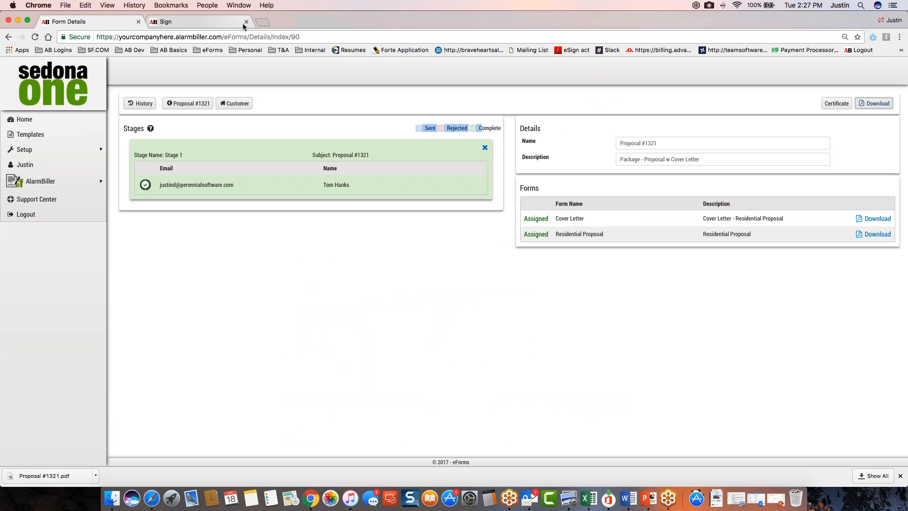
# Download the eForm's signing certificate, examine the IP address and GPS coordinates recorded for the signature, and close it
pyautogui.click(836, 103)
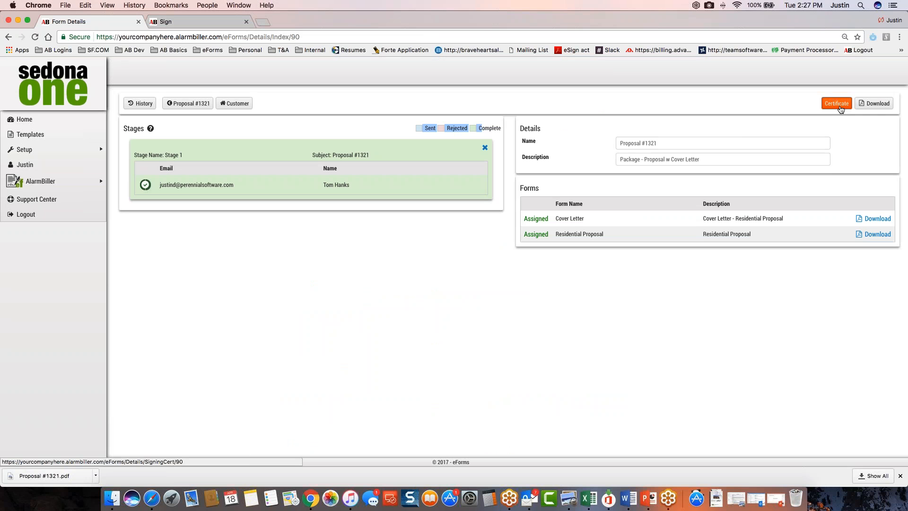
pyautogui.click(836, 103)
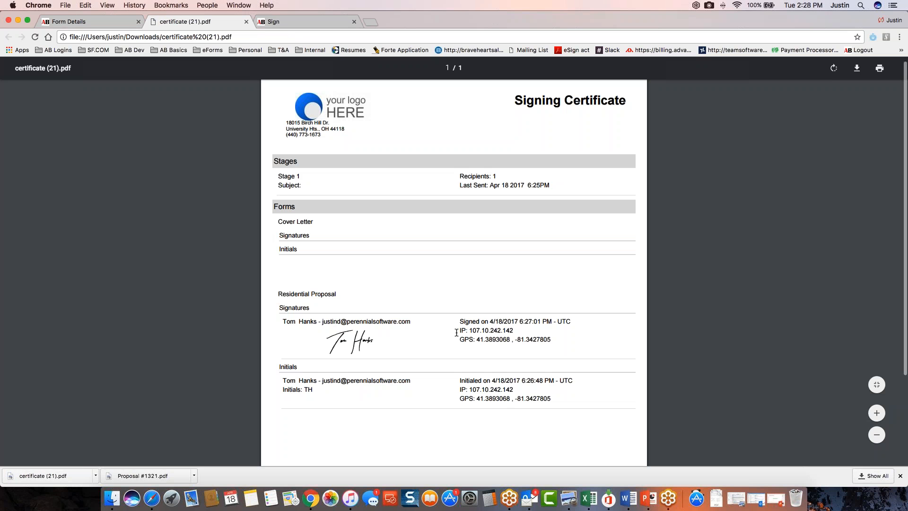
pyautogui.moveTo(456, 332); pyautogui.dragTo(495, 337)
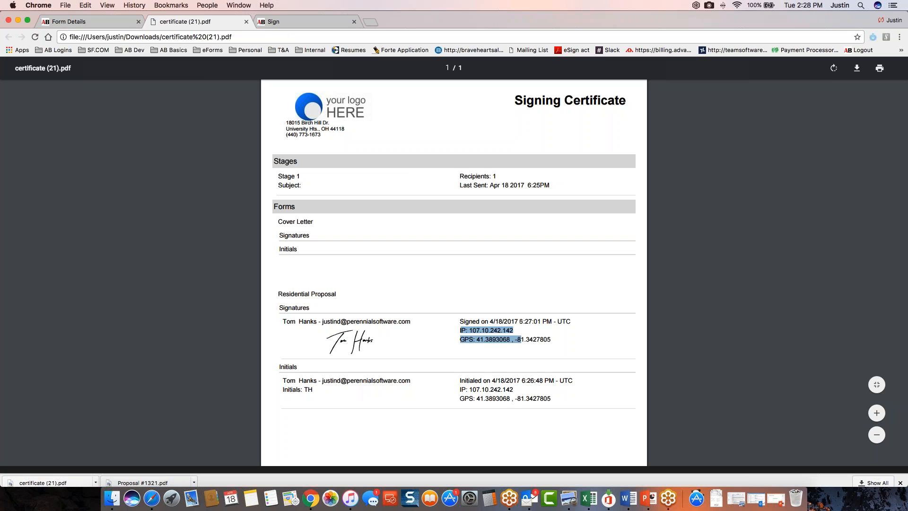
pyautogui.moveTo(461, 340); pyautogui.dragTo(550, 341)
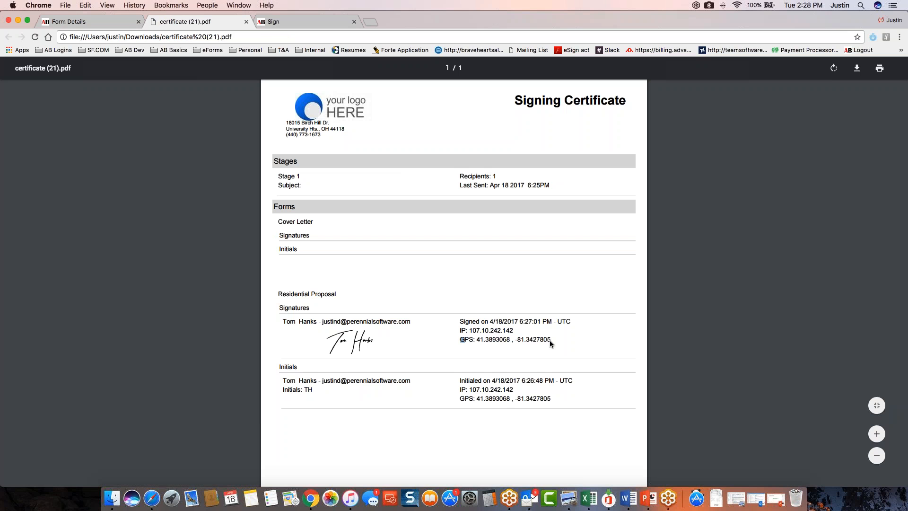
pyautogui.press('super+w')
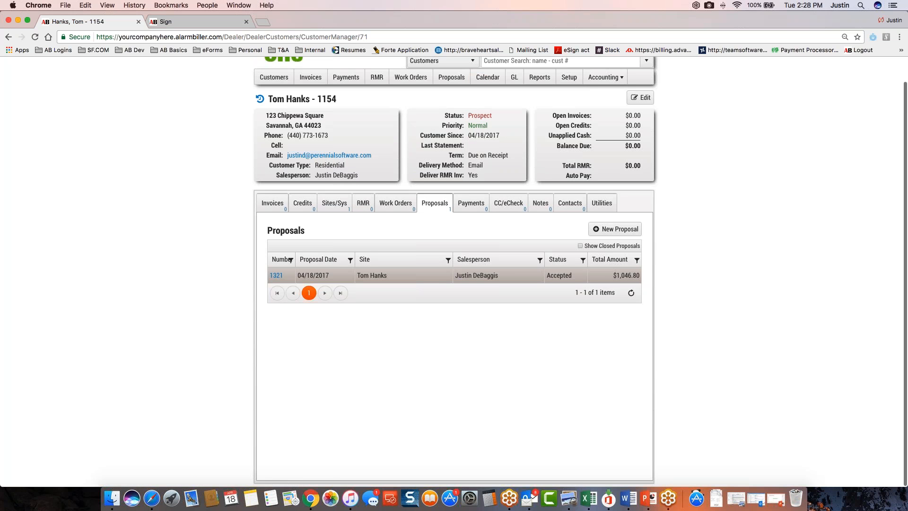
# Check the proposal's status in the customer record, and read the stored Proposal #1321.pdf from the customer's documents
pyautogui.moveTo(572, 276); pyautogui.dragTo(546, 276)
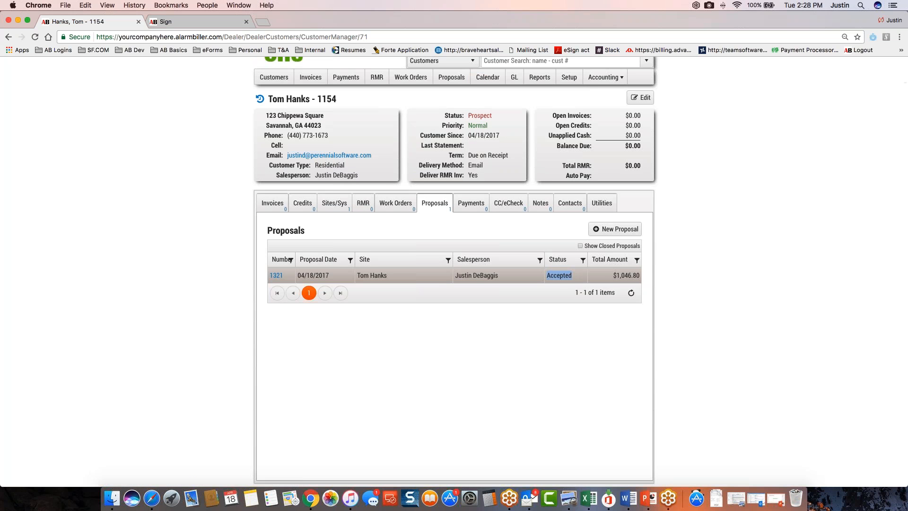
pyautogui.click(601, 205)
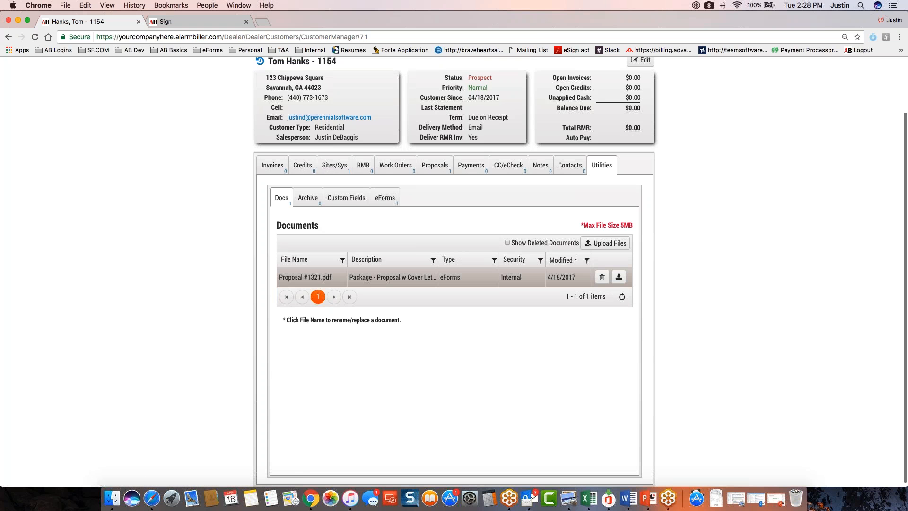
pyautogui.click(619, 279)
pyautogui.click(48, 475)
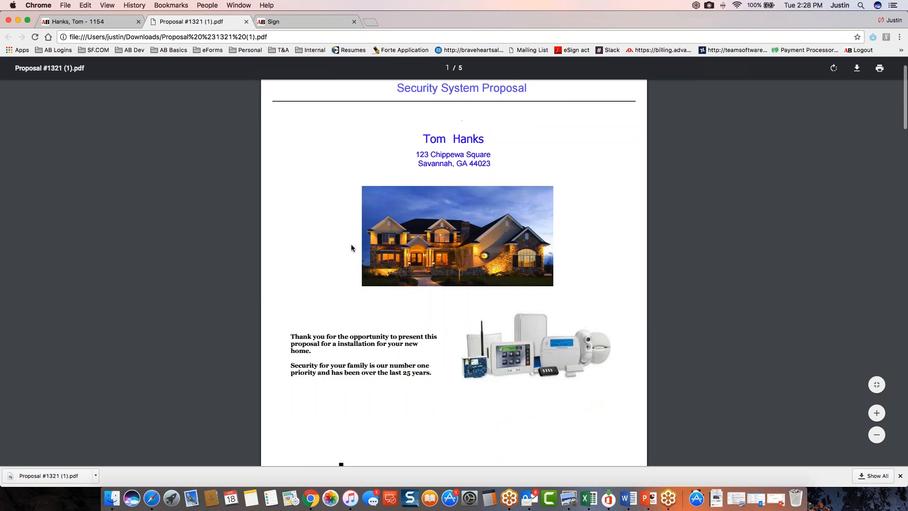
pyautogui.scroll(-20, 350, 246)
pyautogui.scroll(-15, 350, 244)
pyautogui.scroll(10, 349, 245)
pyautogui.scroll(4, 349, 245)
pyautogui.click(246, 22)
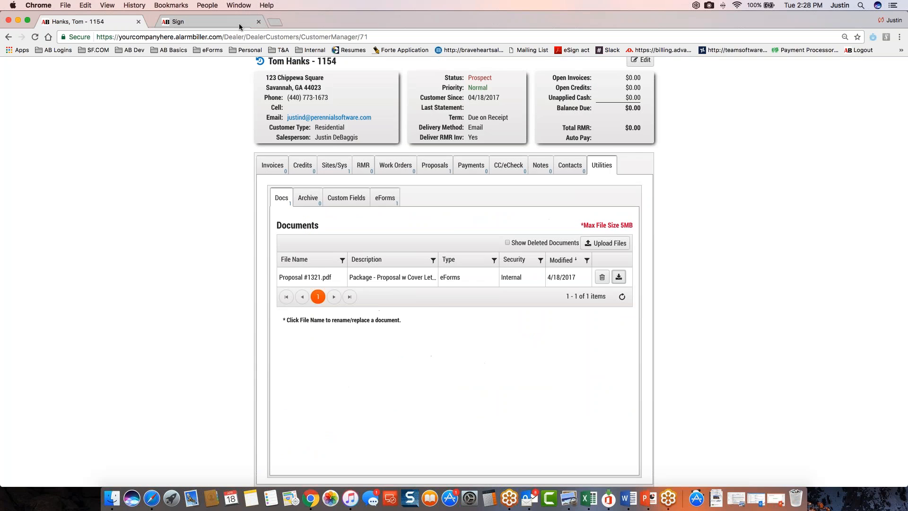
# Open proposal 1321 from the customer's proposals and show its eForms
pyautogui.scroll(3, 436, 219)
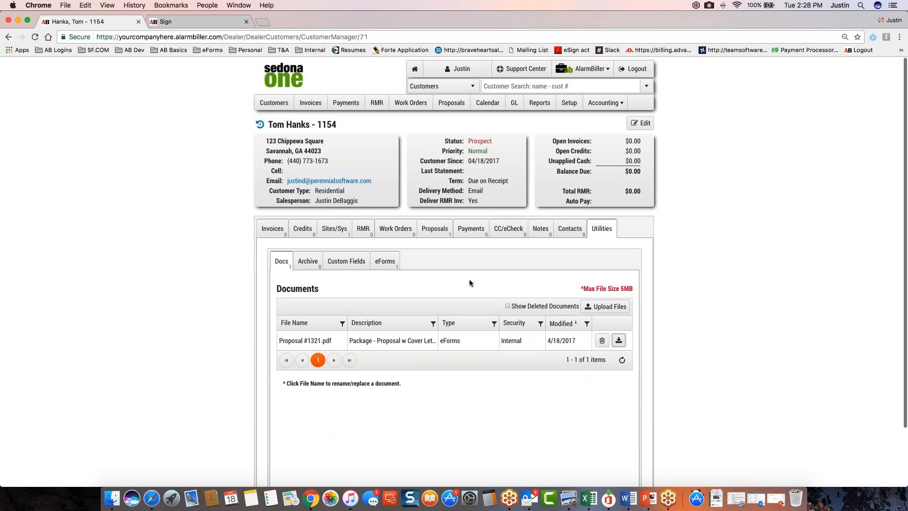
pyautogui.click(434, 230)
pyautogui.scroll(3, 438, 254)
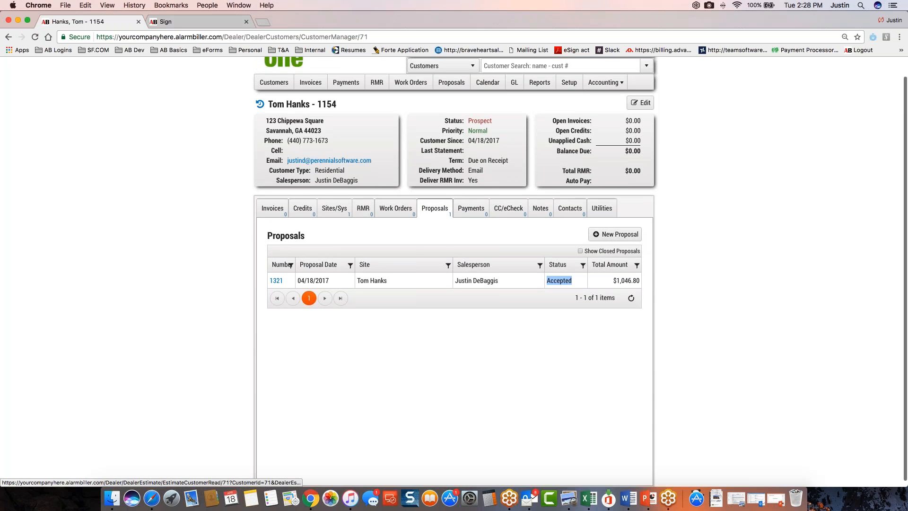
pyautogui.click(277, 303)
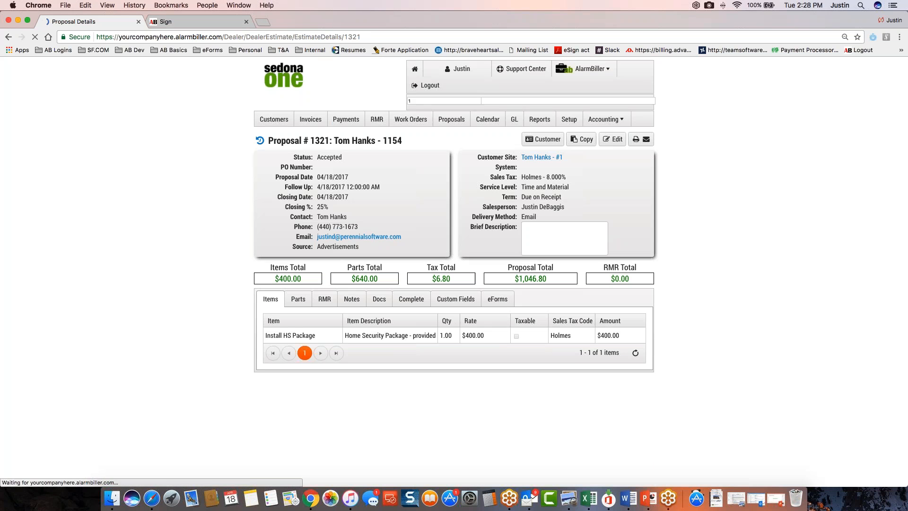
pyautogui.click(497, 282)
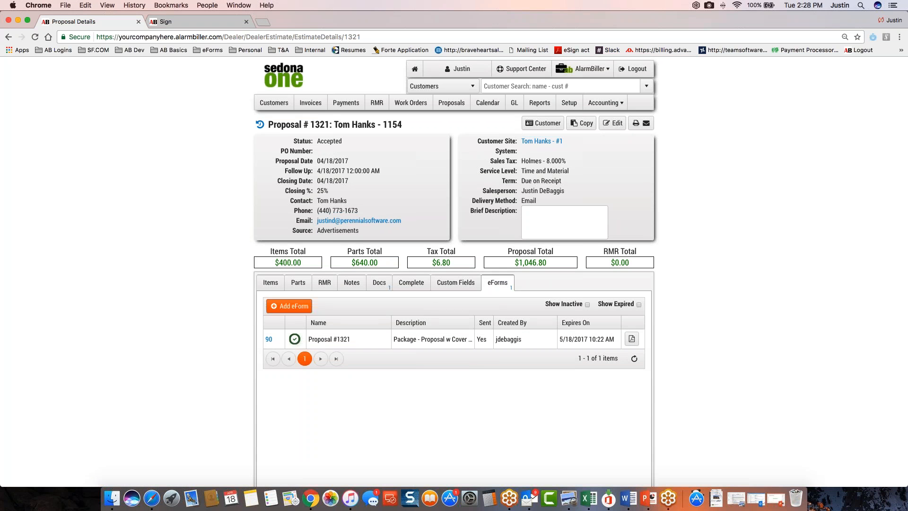
# Add an eForm to the proposal using the New Customer Forms template package and save it
pyautogui.click(289, 306)
pyautogui.click(438, 302)
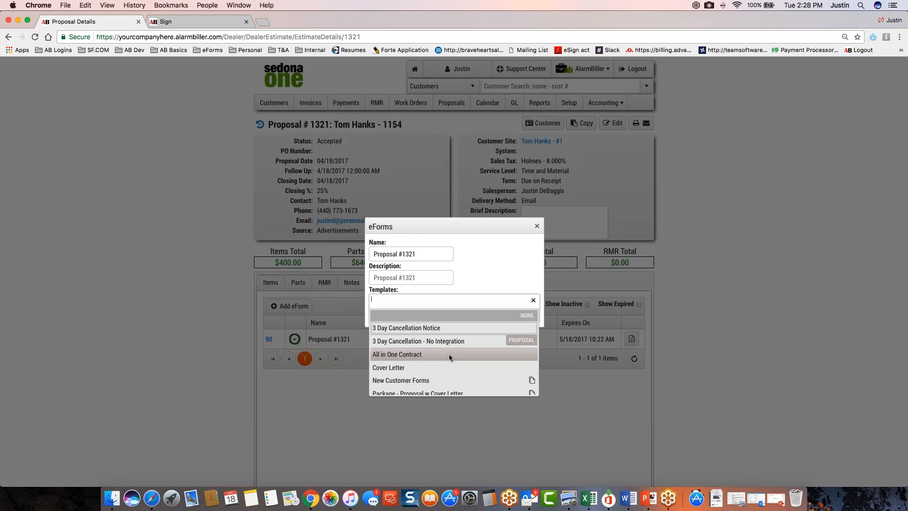
pyautogui.scroll(-1, 451, 356)
pyautogui.scroll(-1, 456, 370)
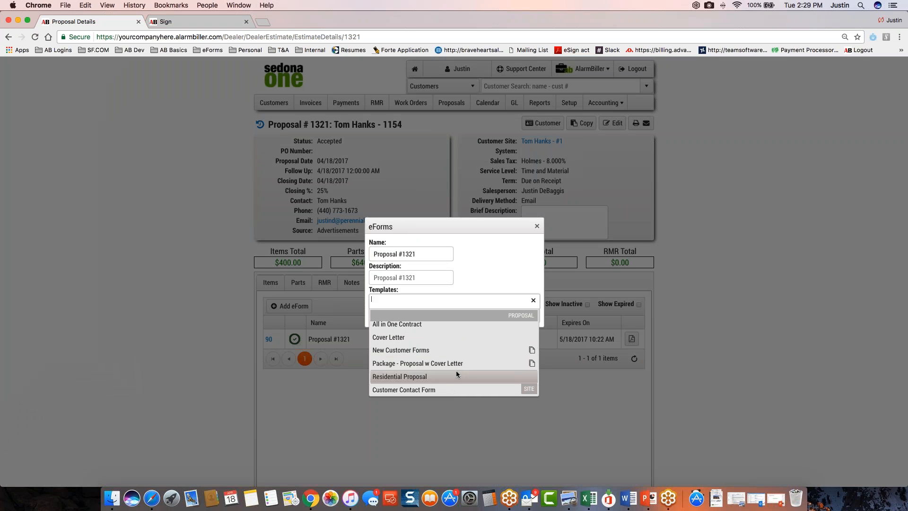
pyautogui.click(447, 350)
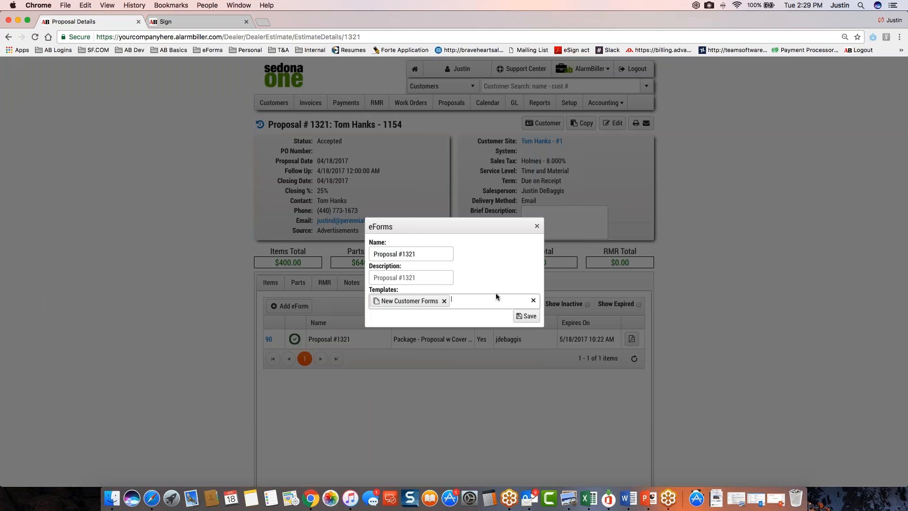
pyautogui.click(525, 317)
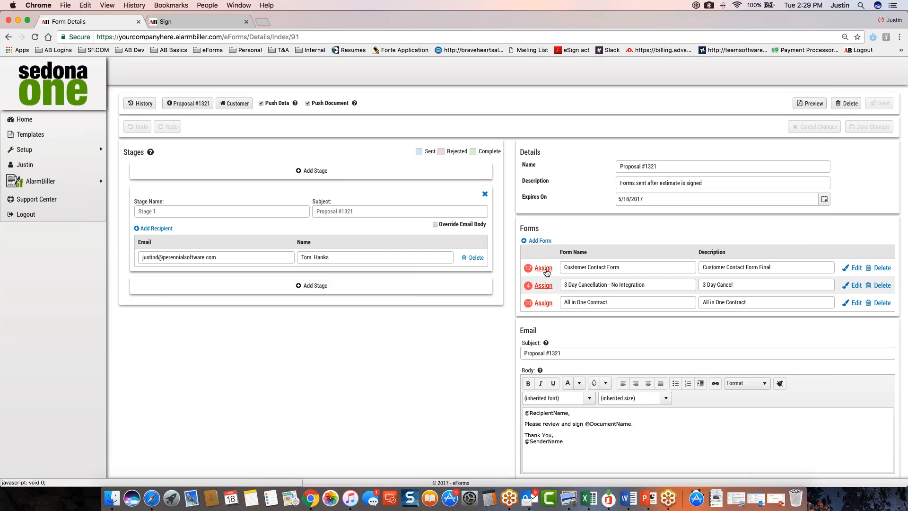
# Set the Customer Contact Form's date to 4/18/2017, assign all its fields to the Stage 1 recipient, and save
pyautogui.click(543, 269)
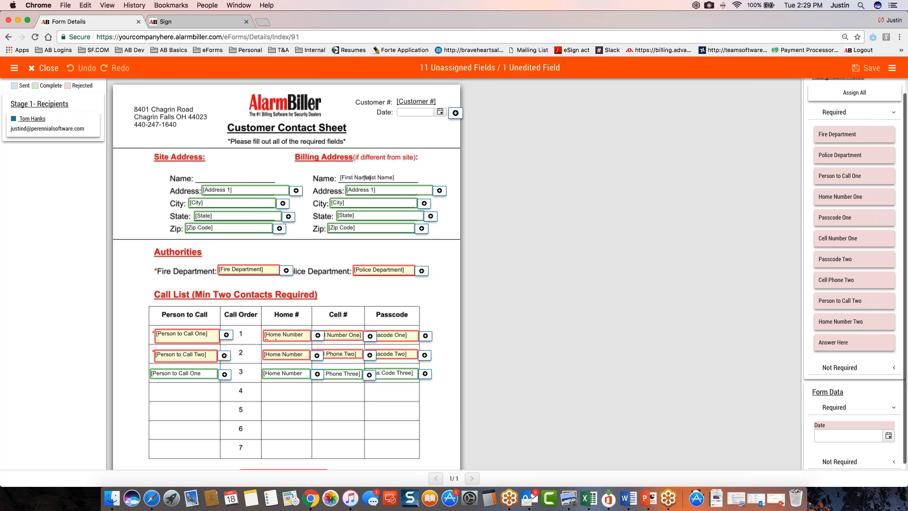
pyautogui.click(440, 112)
pyautogui.click(440, 194)
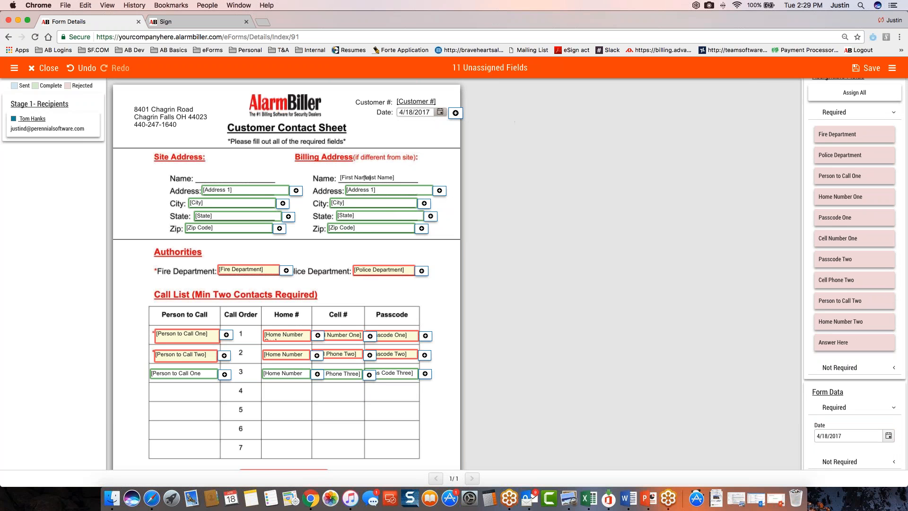
pyautogui.click(831, 102)
pyautogui.scroll(-2, 302, 285)
pyautogui.scroll(2, 302, 286)
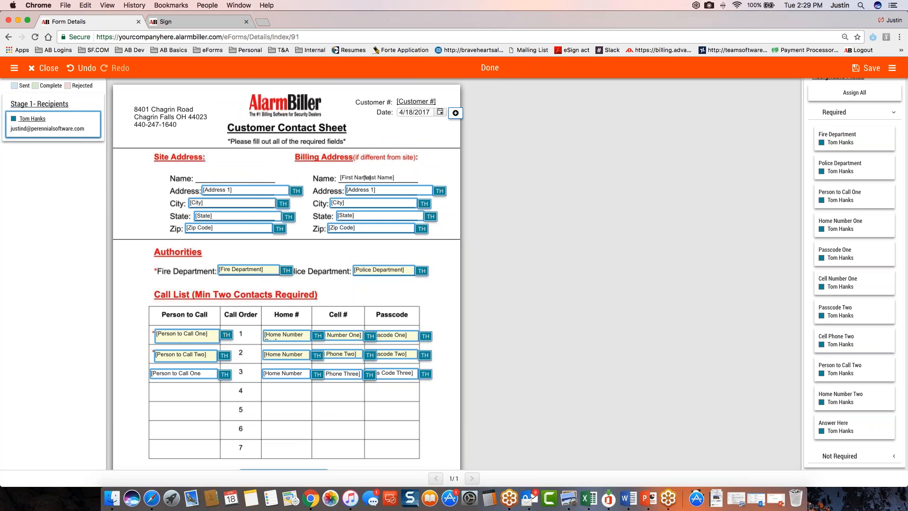
pyautogui.click(866, 67)
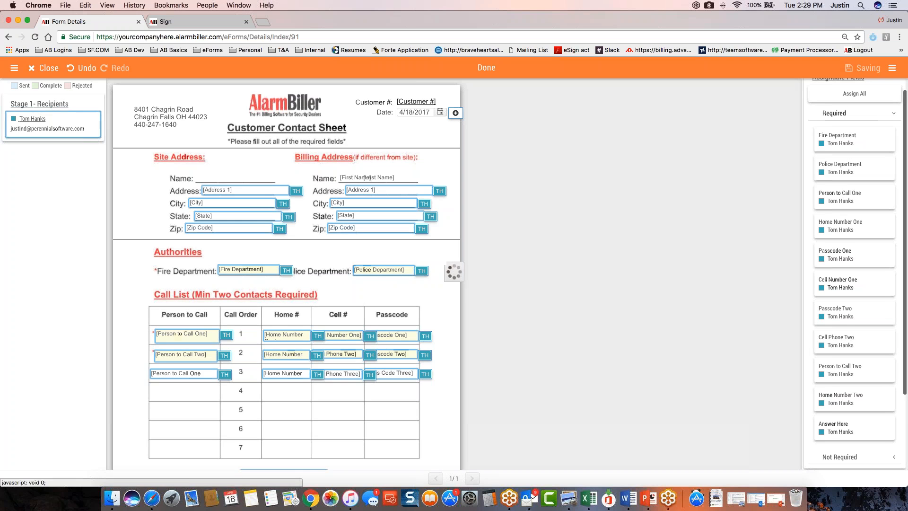
# Assign all fields of the 3 Day Cancellation form to the Stage 1 recipient, set its date to 4/18/2017, and save it
pyautogui.click(543, 285)
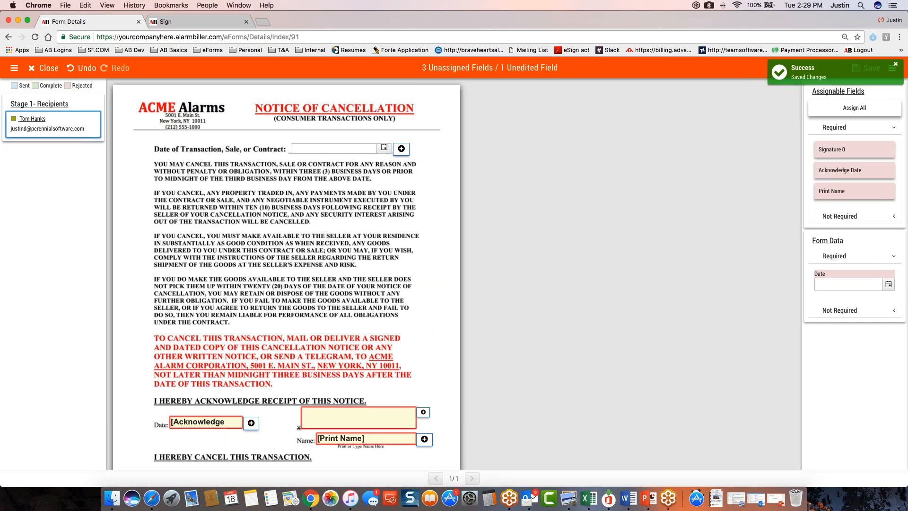
pyautogui.click(875, 111)
pyautogui.click(384, 148)
pyautogui.click(340, 245)
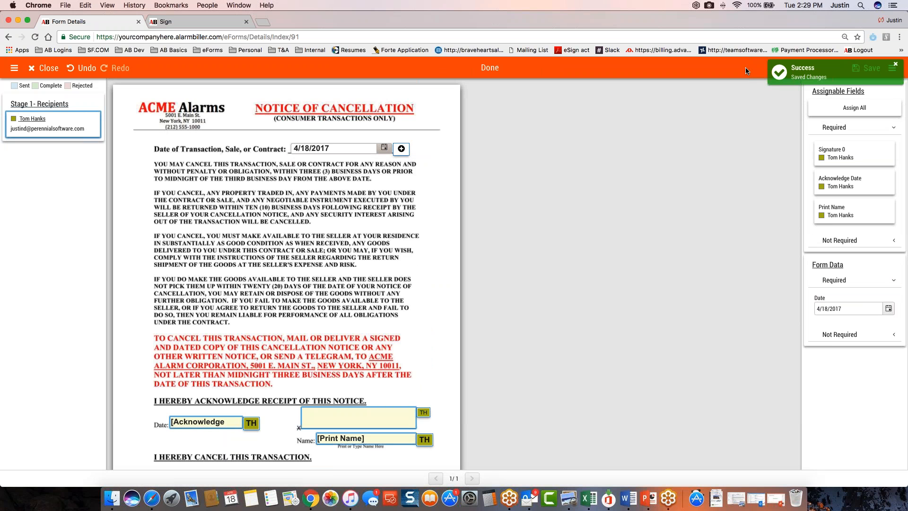
pyautogui.click(866, 68)
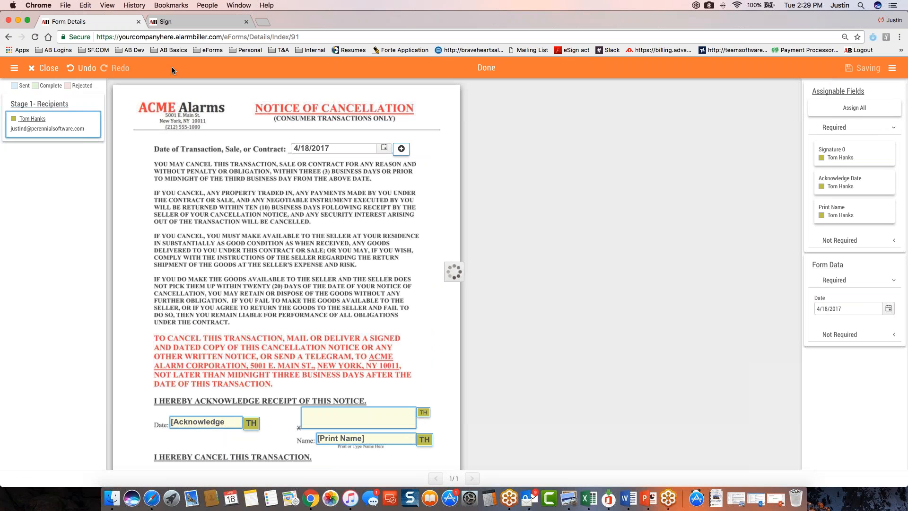
pyautogui.click(47, 69)
# Assign all fields of the All in One Contract to the Stage 1 recipient and set its date to 4/18/2017
pyautogui.click(543, 302)
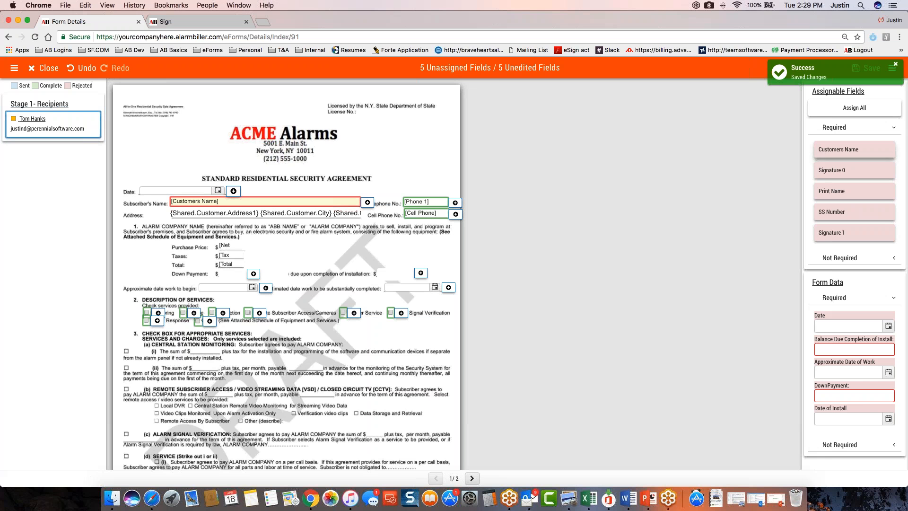
pyautogui.click(873, 109)
pyautogui.click(218, 190)
pyautogui.click(182, 273)
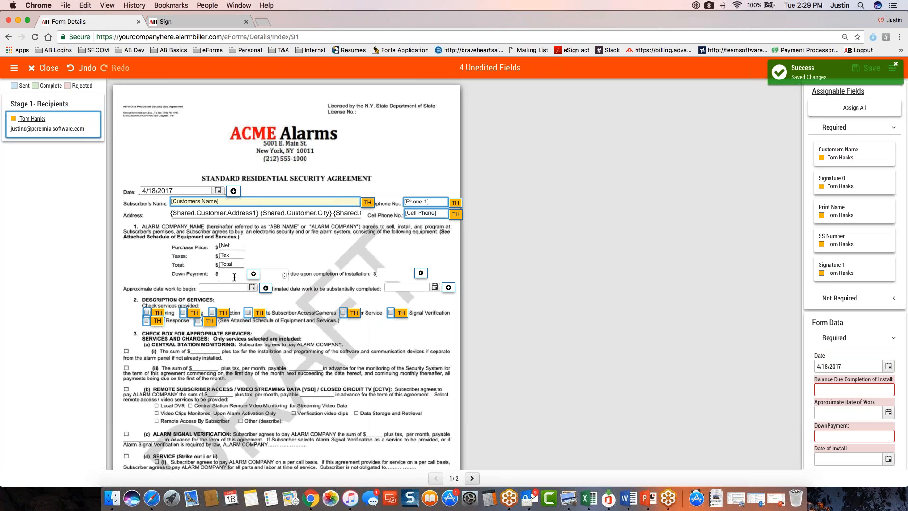
# Enter a 500 down payment, a 1200 balance due on completion, and 4/21/2017 for both the work start and completion dates
pyautogui.write('500')
pyautogui.click(427, 274)
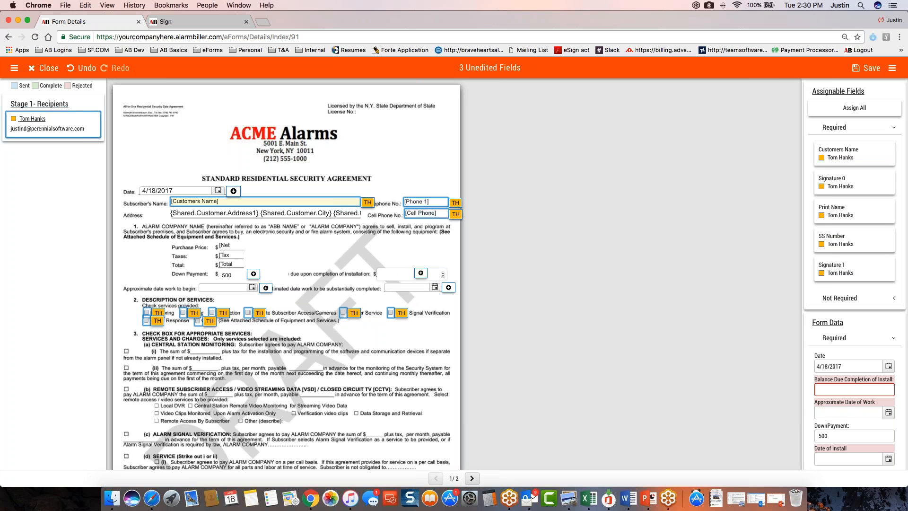
pyautogui.write('1200')
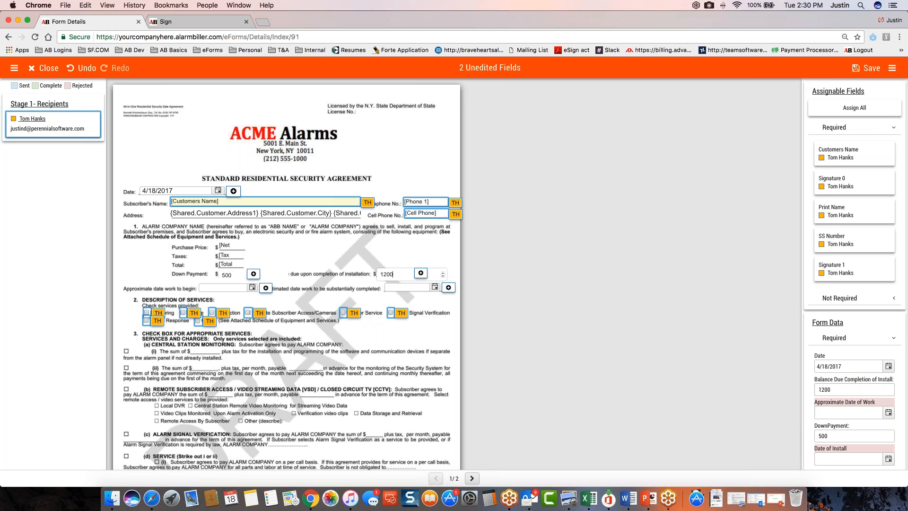
pyautogui.click(252, 288)
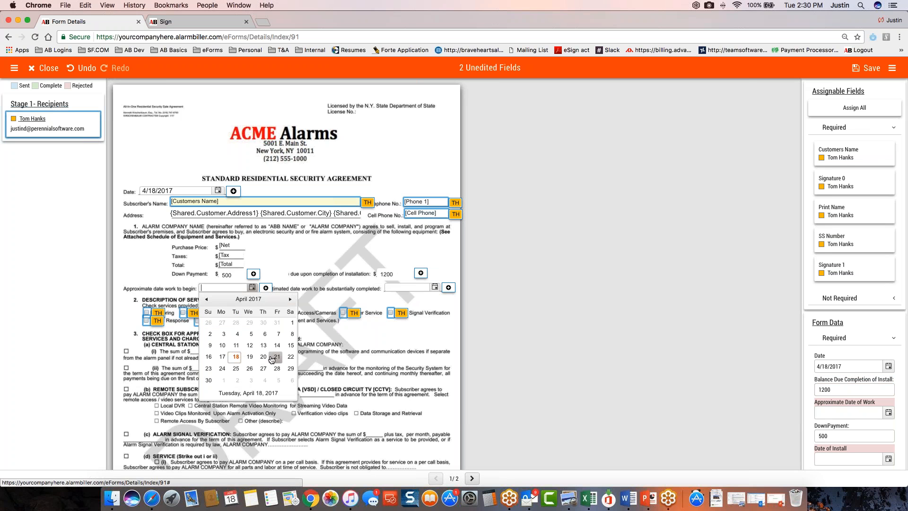
pyautogui.click(276, 357)
pyautogui.click(434, 287)
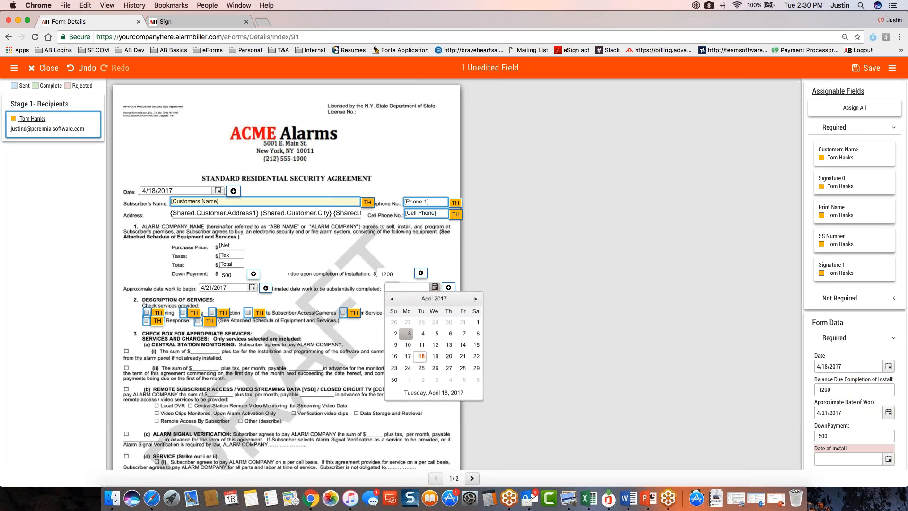
pyautogui.click(463, 356)
# Select Remote Subscriber Access/Cameras and Inspection as services in the contract, review its second page, and save the form
pyautogui.click(248, 312)
pyautogui.click(212, 312)
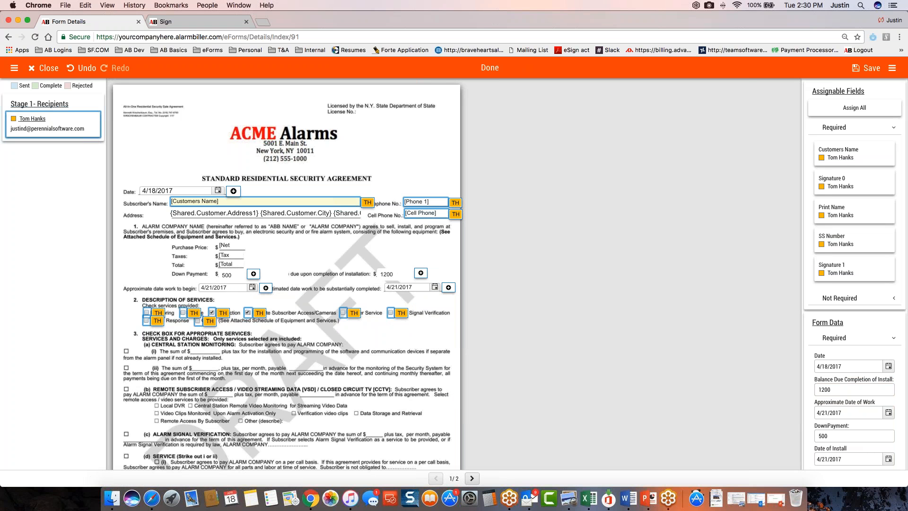
pyautogui.scroll(-5, 279, 319)
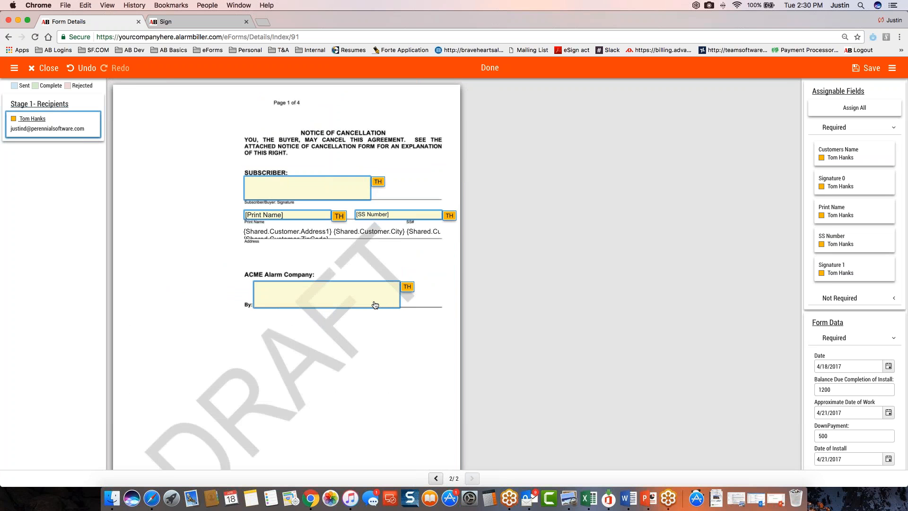
pyautogui.click(868, 69)
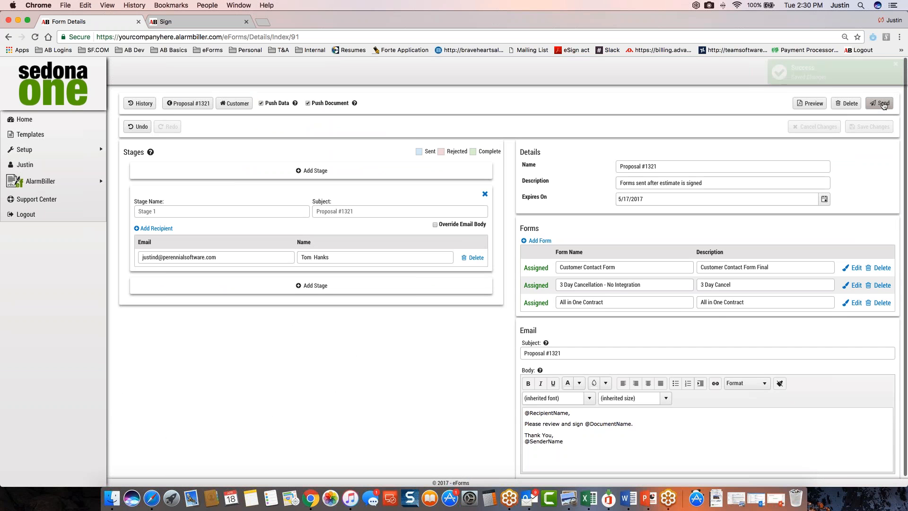
# Send the completed form package and reopen proposal 1321 from the customer record to check its eForms
pyautogui.click(881, 104)
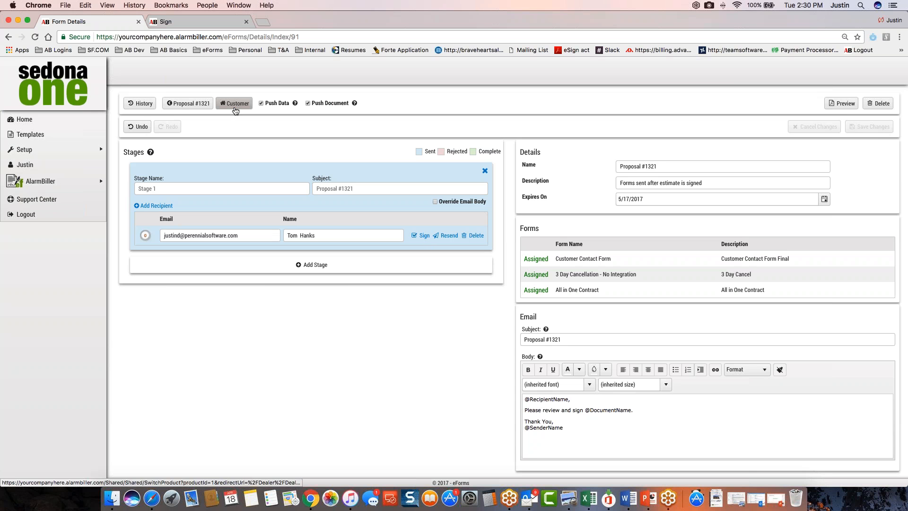
pyautogui.click(235, 105)
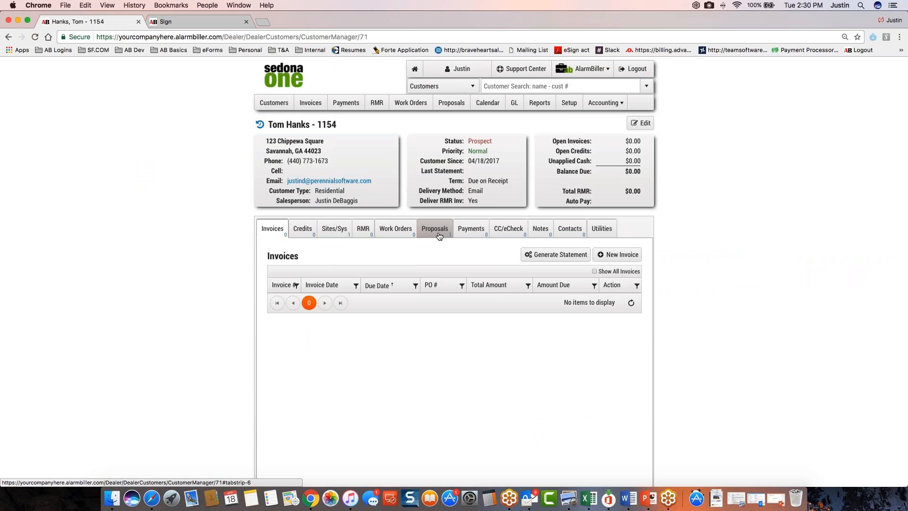
pyautogui.click(435, 228)
pyautogui.scroll(-1, 434, 284)
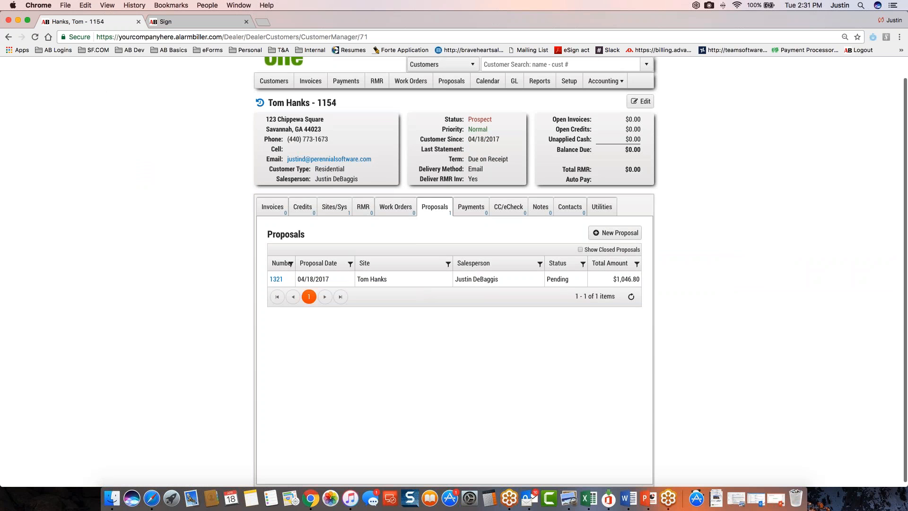
pyautogui.click(277, 280)
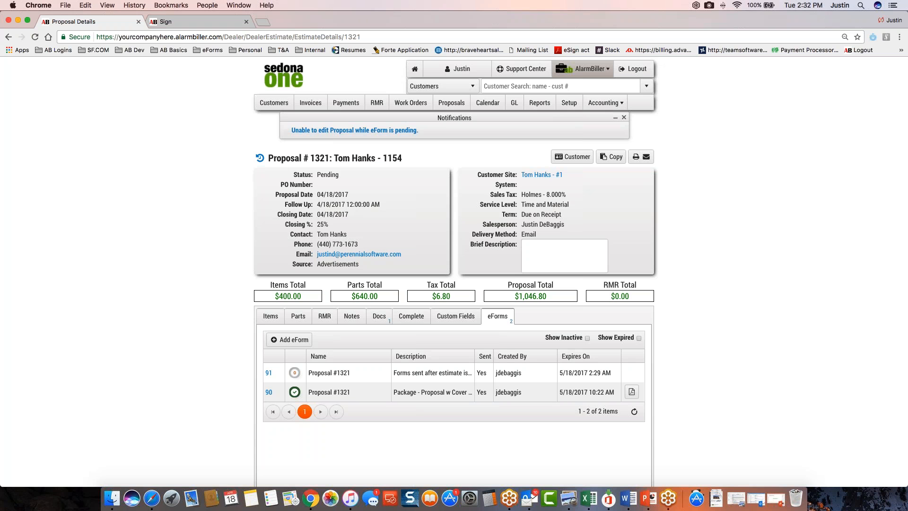
# Switch to eForms, look at the single-use form dialog, and show the list of form templates
pyautogui.click(574, 71)
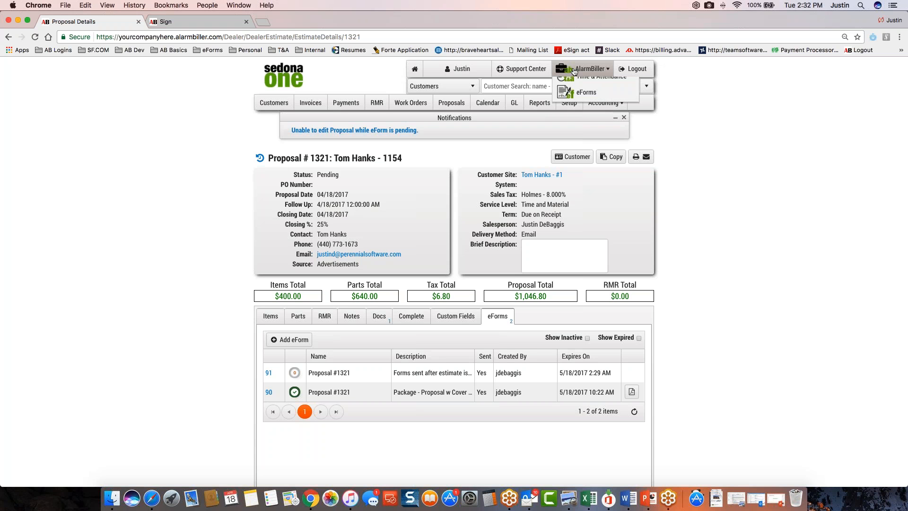
pyautogui.click(584, 98)
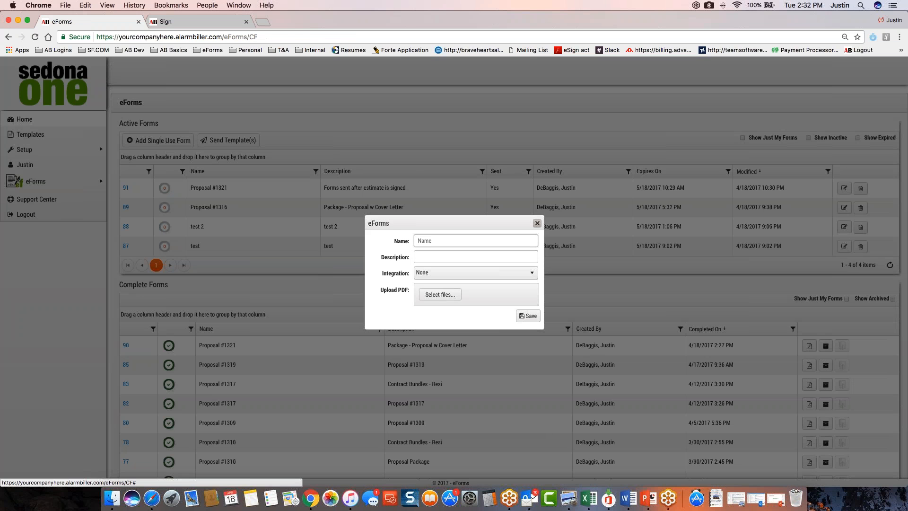
pyautogui.click(536, 223)
pyautogui.click(67, 137)
# Start a new template with the name and description Contract and the type Contracts
pyautogui.click(148, 153)
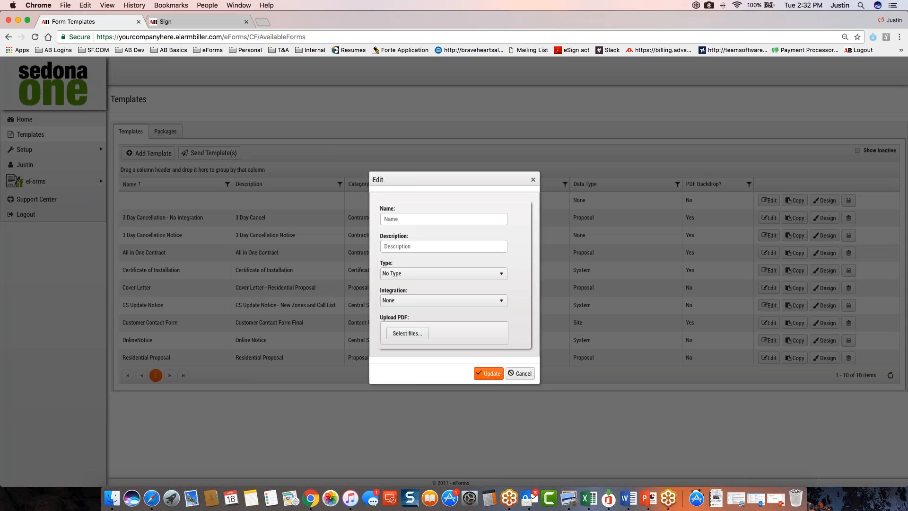
pyautogui.click(412, 220)
pyautogui.write('tes')
pyautogui.press('BackSpace')
pyautogui.press('BackSpace')
pyautogui.press('BackSpace')
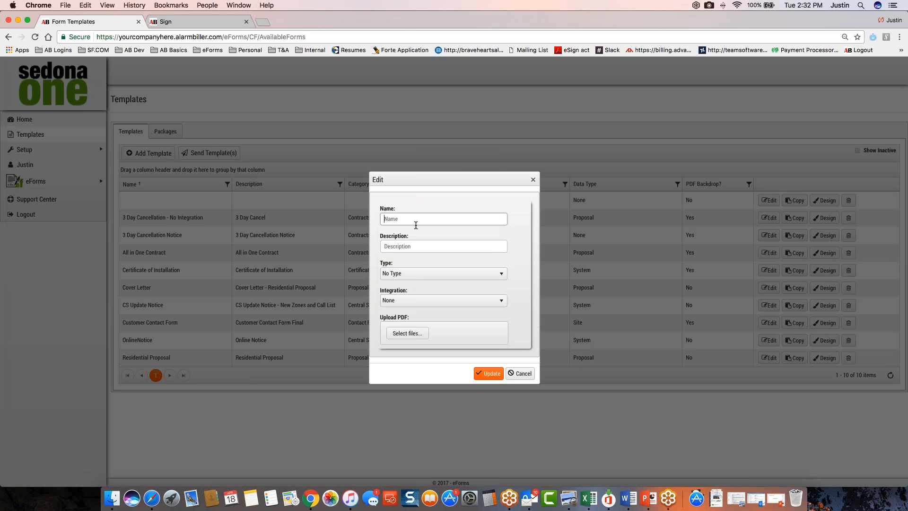
pyautogui.write('Contract')
pyautogui.click(421, 247)
pyautogui.write('Contr')
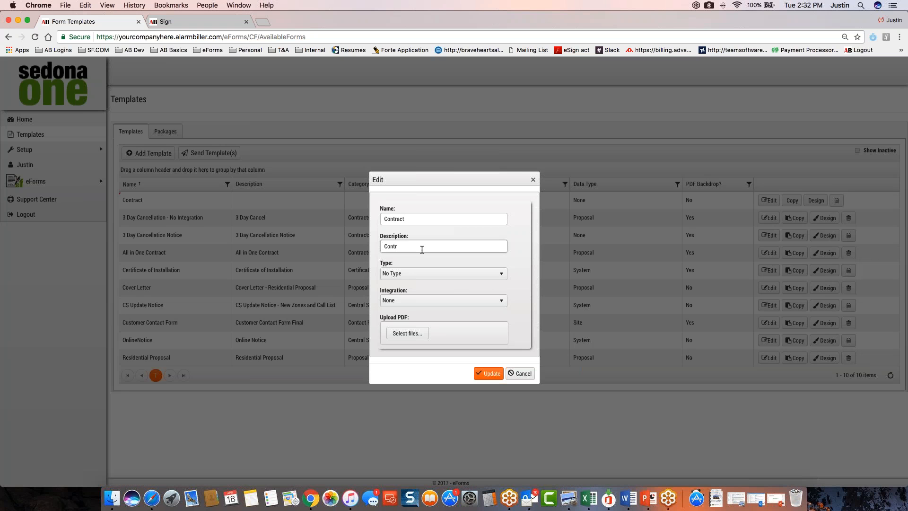
pyautogui.write('act')
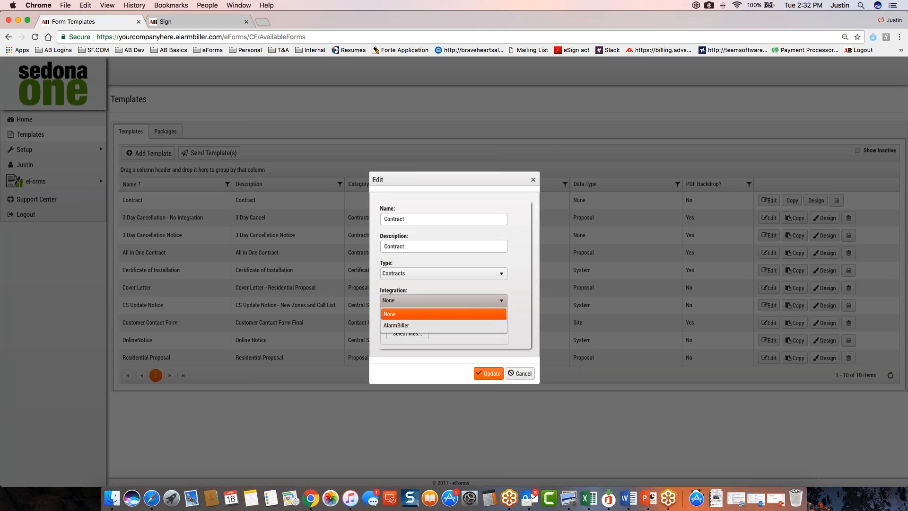
# Choose AlarmBiller integration and the Proposal data type for the new template, look at the PDF upload, and discard the template
pyautogui.click(408, 325)
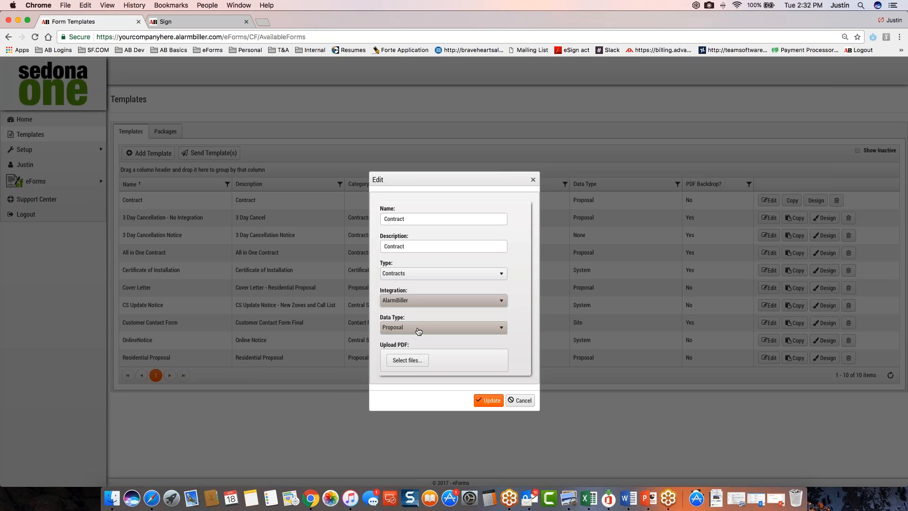
pyautogui.click(418, 331)
pyautogui.click(418, 339)
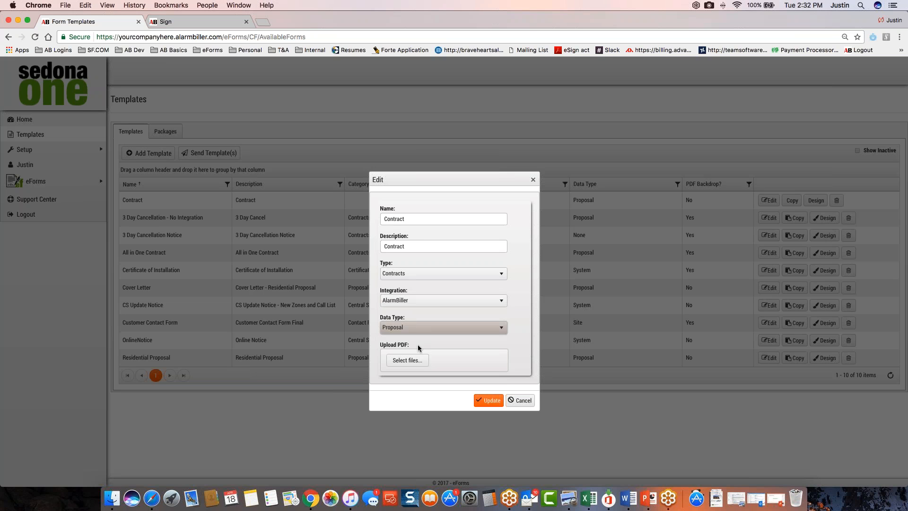
pyautogui.click(411, 361)
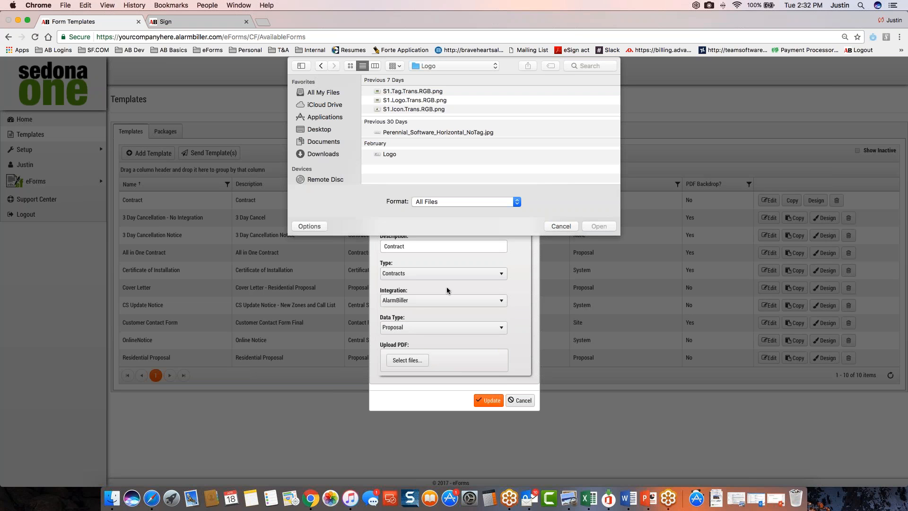
pyautogui.click(560, 226)
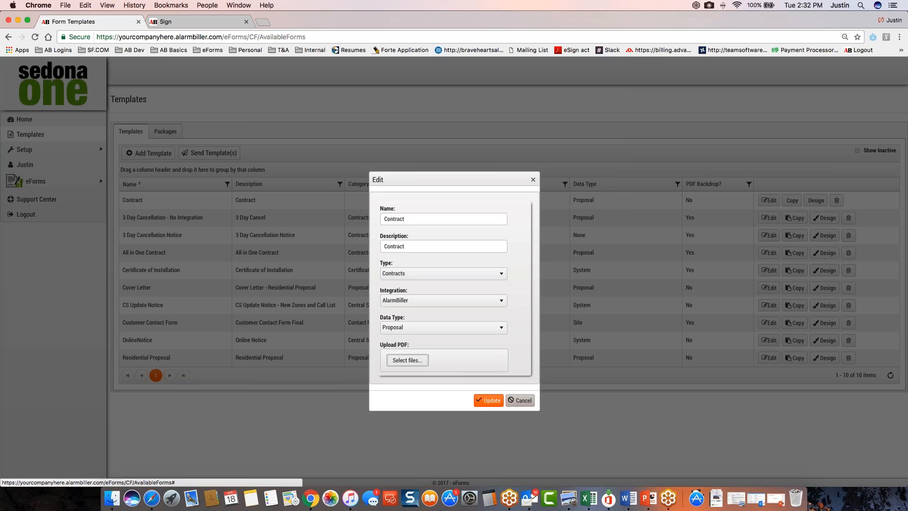
pyautogui.click(520, 400)
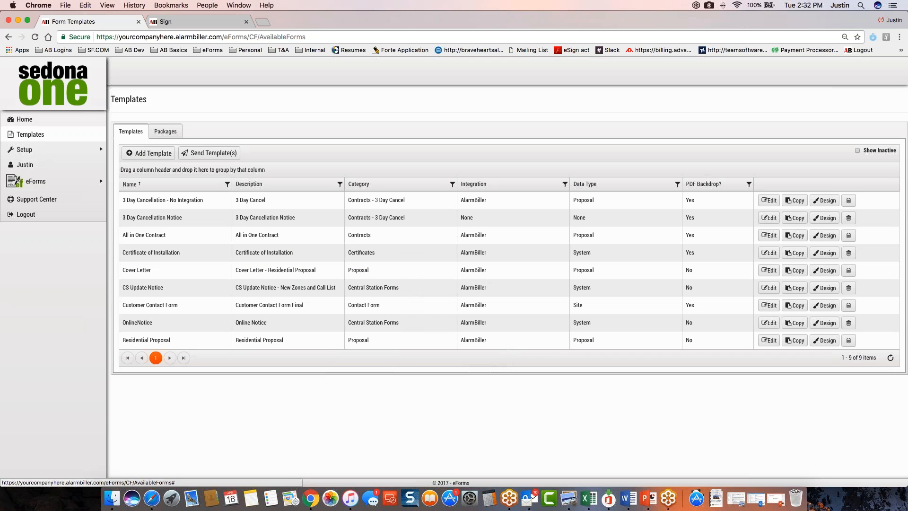
# Examine the design of the All in One Contract template and return to the eForms overview
pyautogui.click(825, 235)
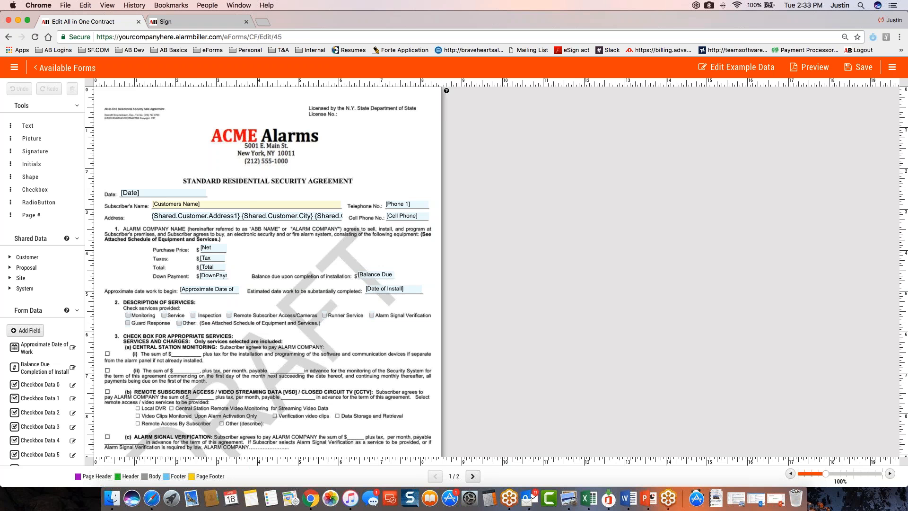
pyautogui.click(75, 69)
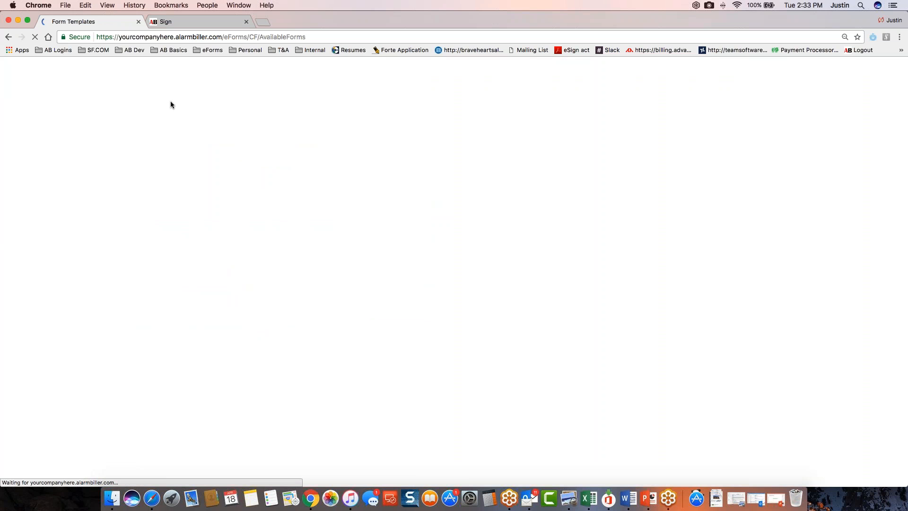
pyautogui.click(75, 120)
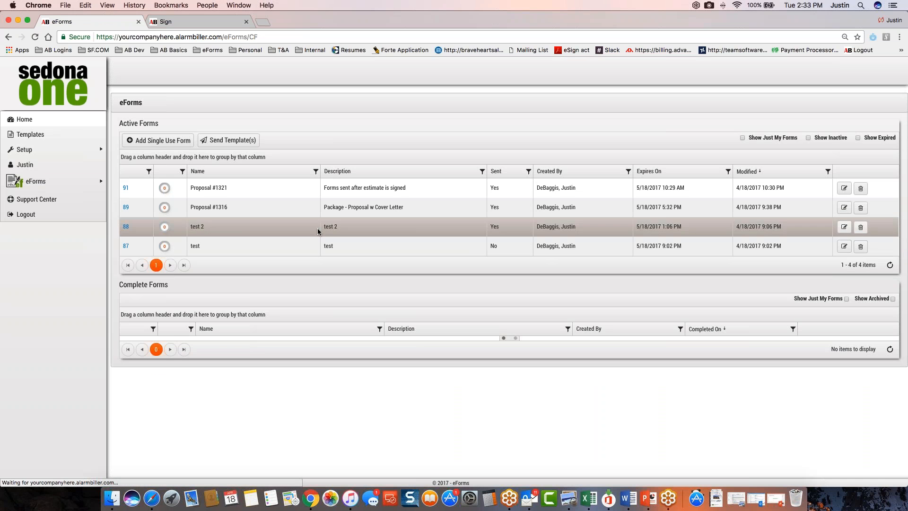
# Open the details of the unsent eForm named test from the active forms
pyautogui.click(126, 188)
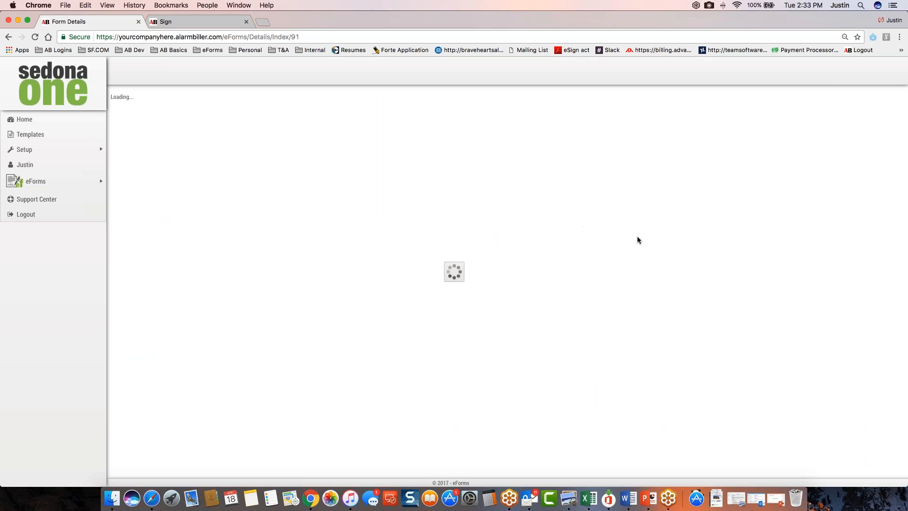
pyautogui.click(7, 38)
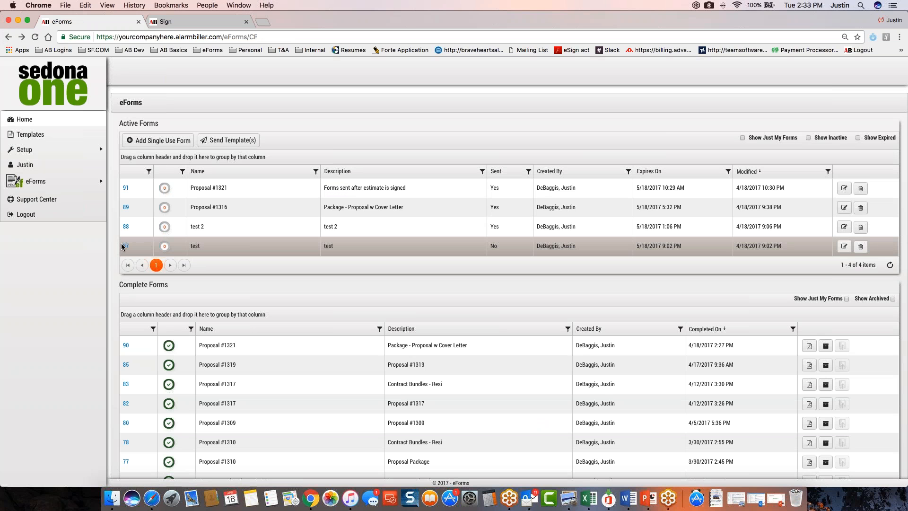
pyautogui.click(123, 245)
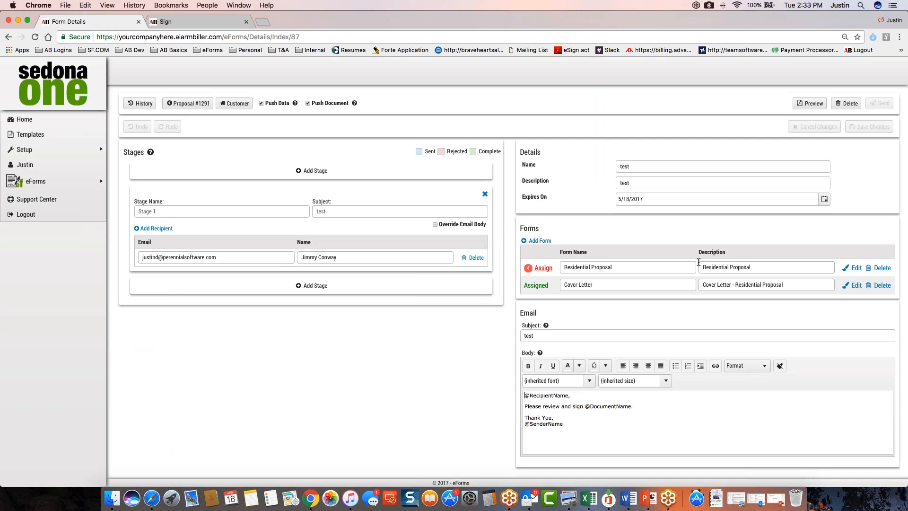
# Add the All in One Contract form to the test package and delete it again
pyautogui.click(537, 242)
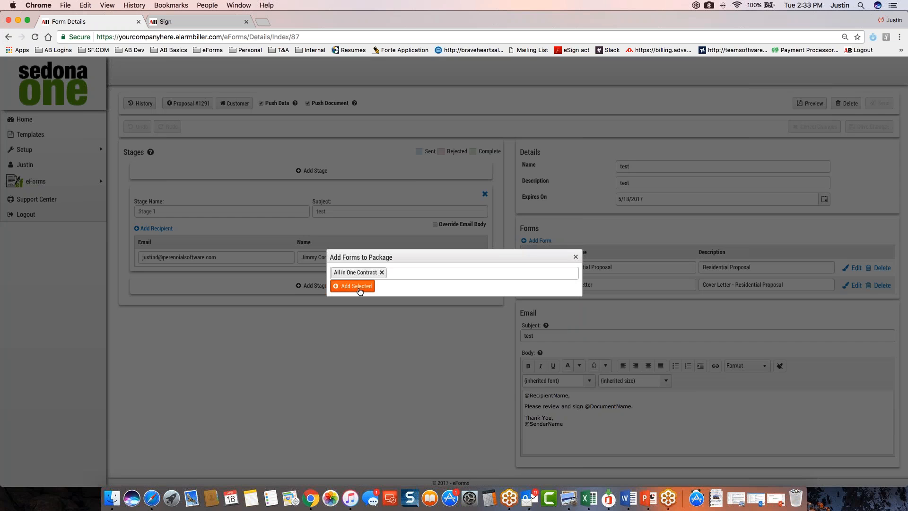
pyautogui.click(359, 289)
pyautogui.click(882, 303)
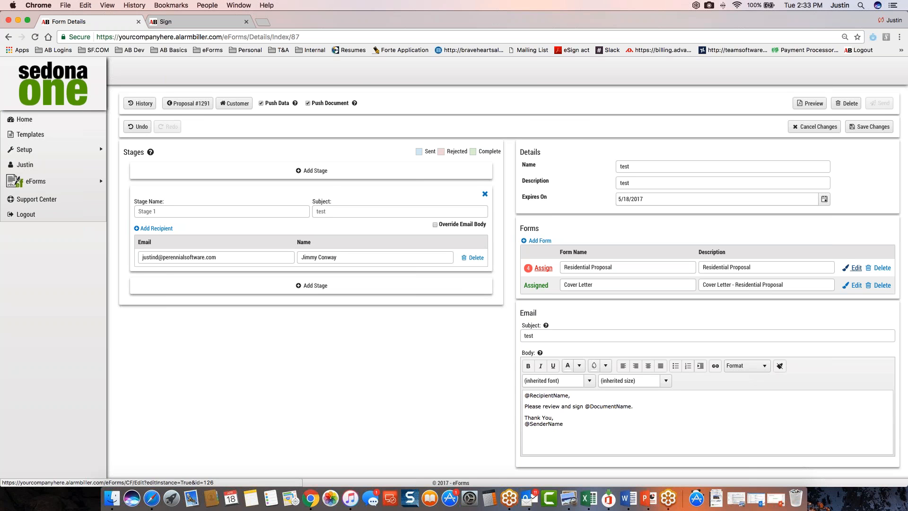
# Leave the unsaved changes of the test package behind and open the Residential Proposal template's design
pyautogui.click(856, 267)
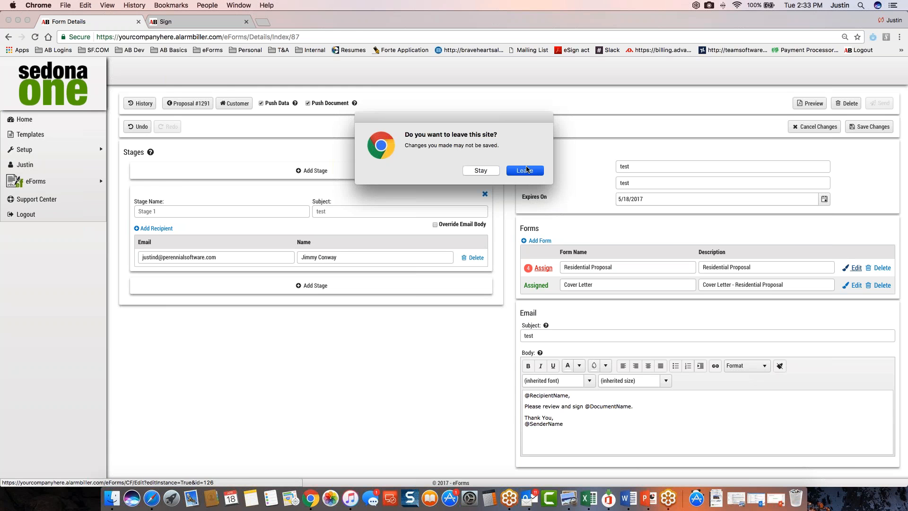
pyautogui.click(525, 170)
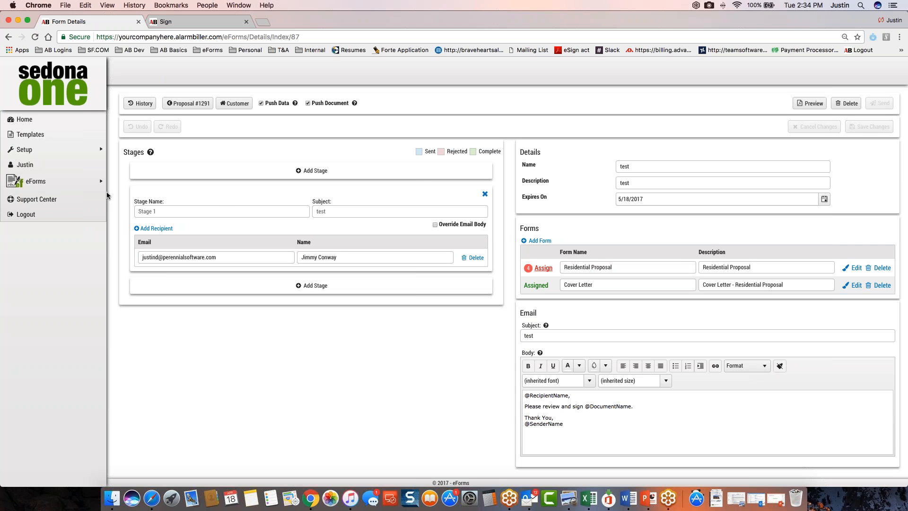
pyautogui.click(31, 136)
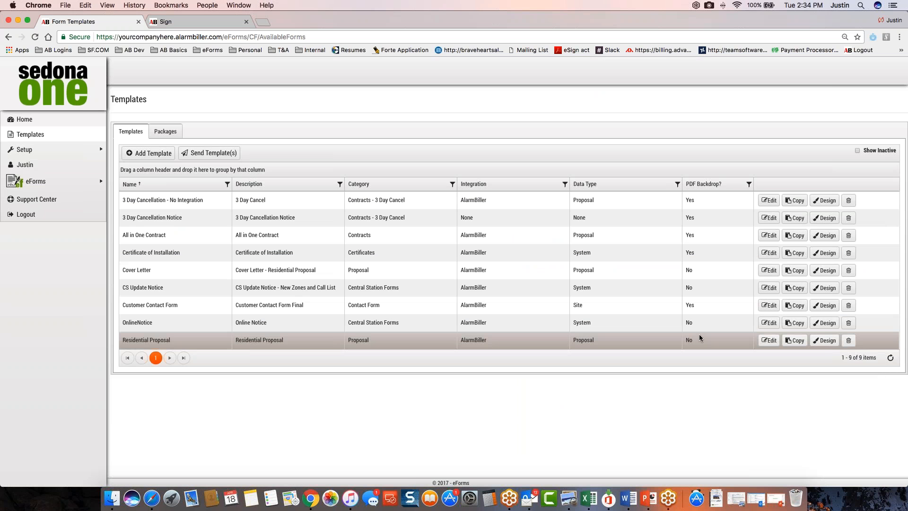
pyautogui.click(825, 341)
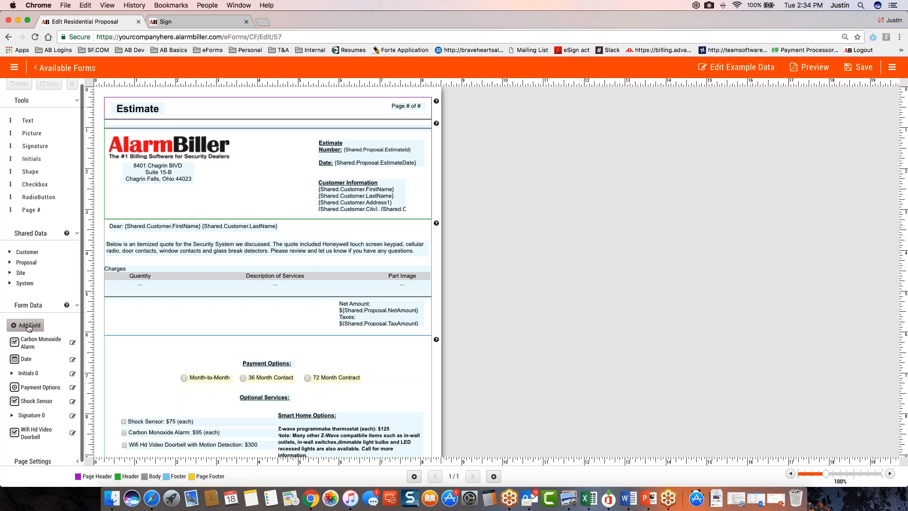
# Start a new form field named Checkbox with display text checkbox and the RadioButton data type
pyautogui.click(29, 326)
pyautogui.click(445, 259)
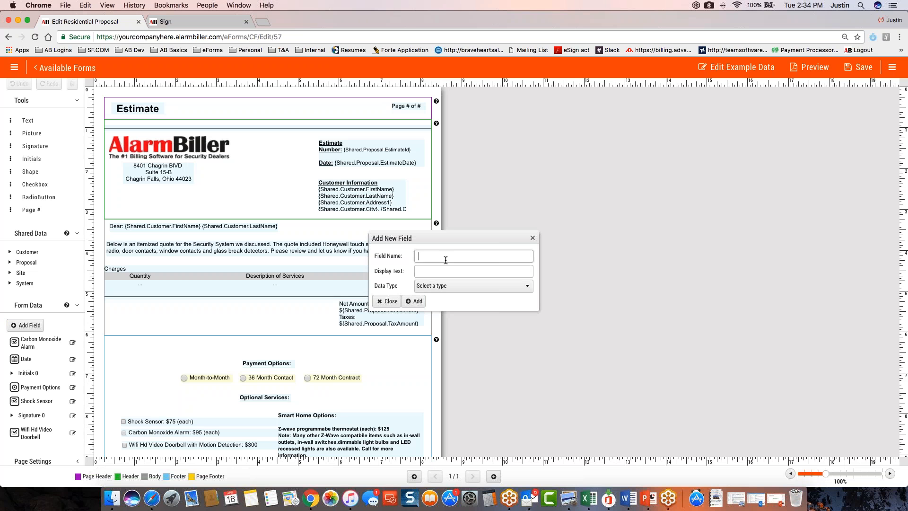
pyautogui.write('Checkbox')
pyautogui.click(446, 275)
pyautogui.write('checkbox')
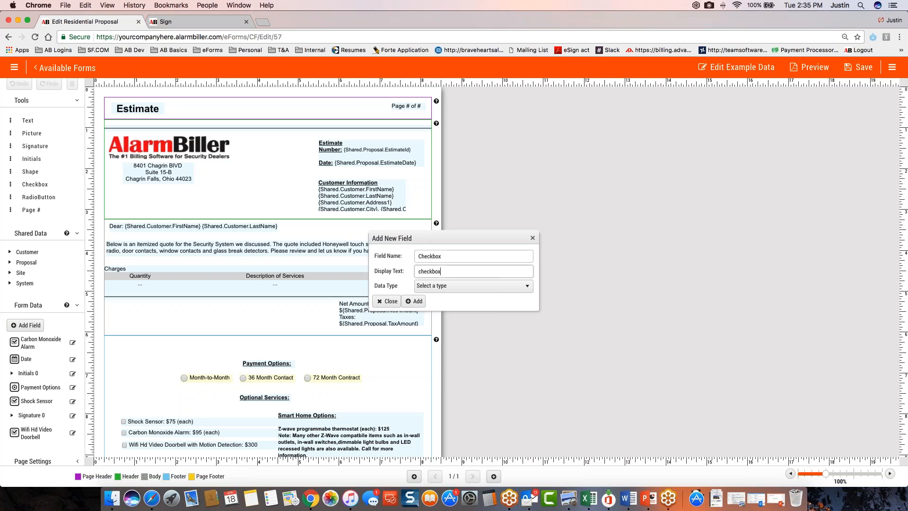
pyautogui.click(468, 286)
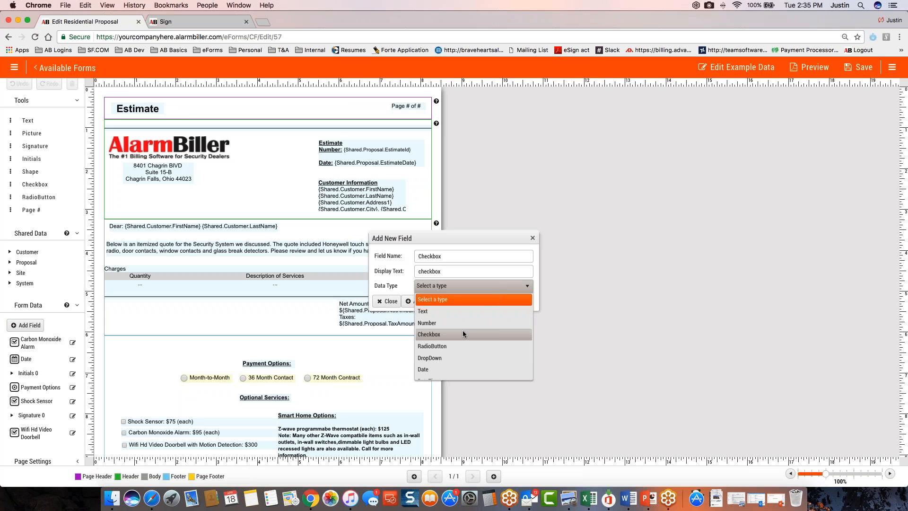
pyautogui.click(461, 344)
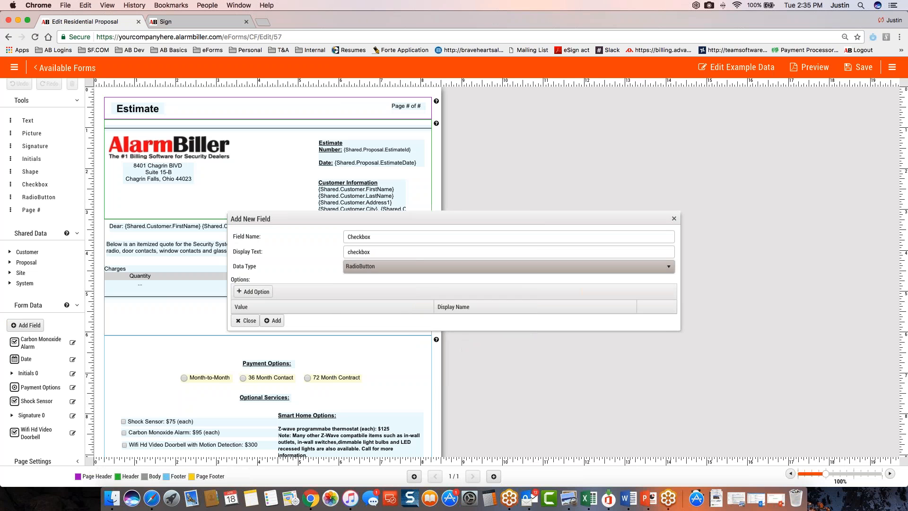
# Give the new field one option with value 1 and display name 1, and add the field to the form data
pyautogui.click(262, 296)
pyautogui.write('1')
pyautogui.click(468, 313)
pyautogui.write('1')
pyautogui.click(648, 307)
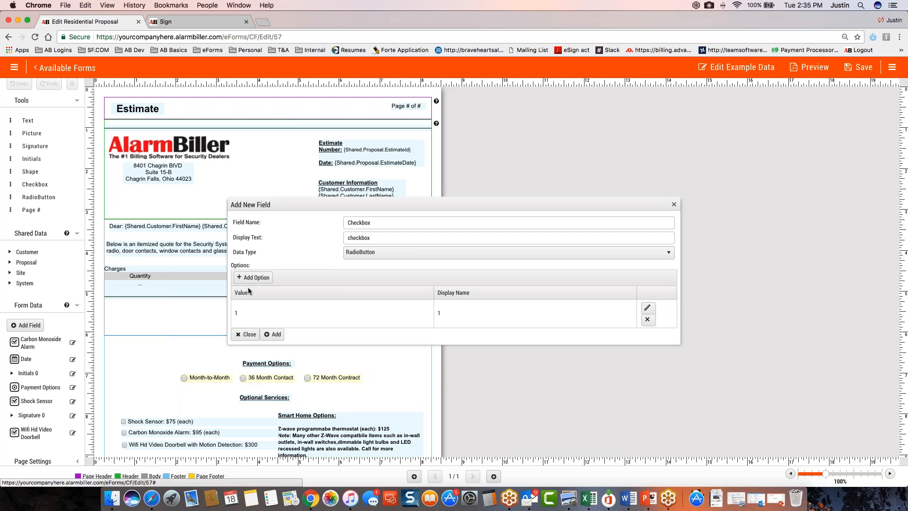
pyautogui.click(266, 333)
# Place the new radio button beside the net amount block and make it required for the sender and not editable by the recipient
pyautogui.moveTo(32, 451); pyautogui.dragTo(156, 317)
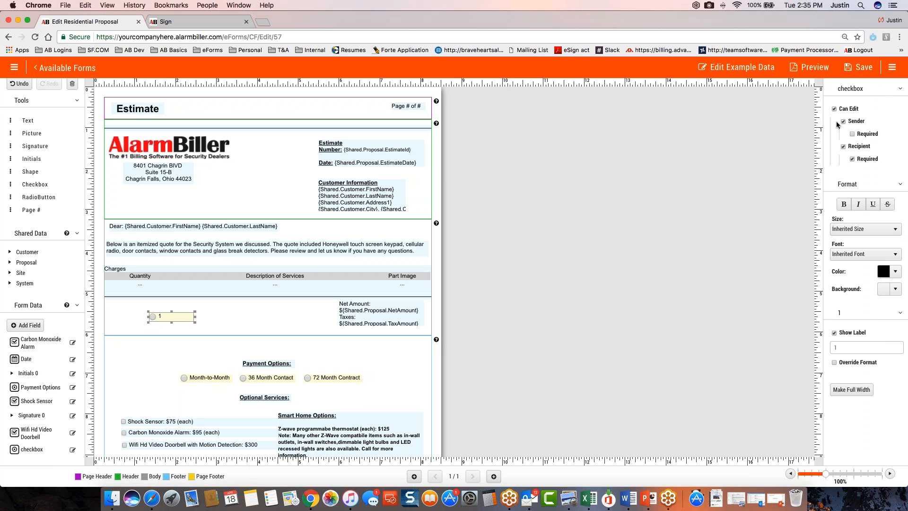
pyautogui.click(858, 135)
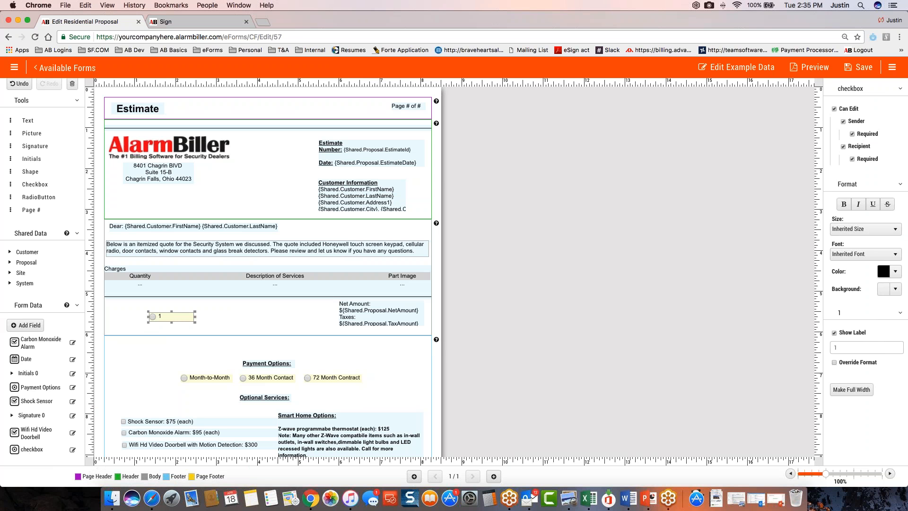
pyautogui.click(843, 147)
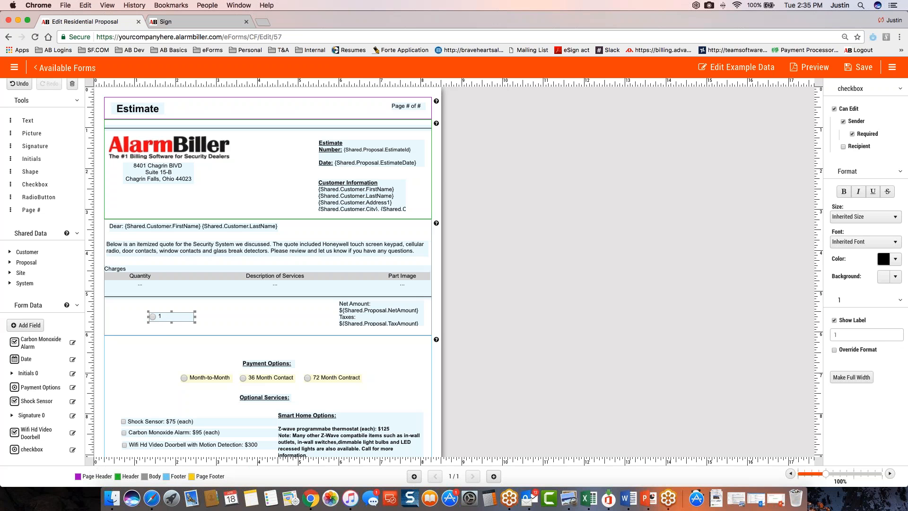
pyautogui.click(843, 147)
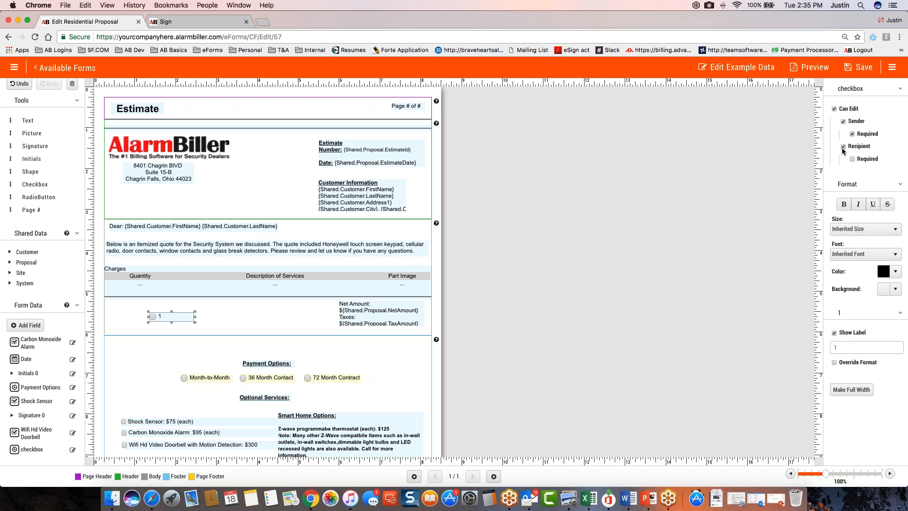
pyautogui.click(852, 160)
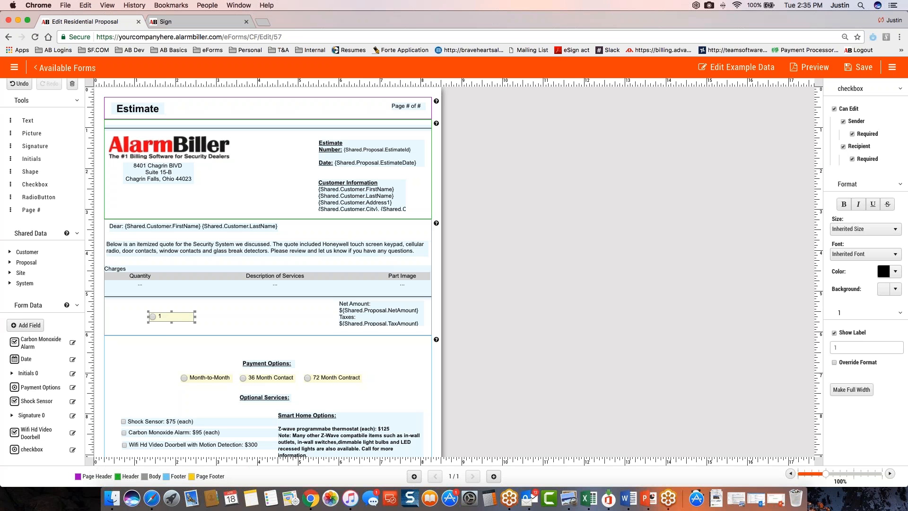
pyautogui.click(843, 147)
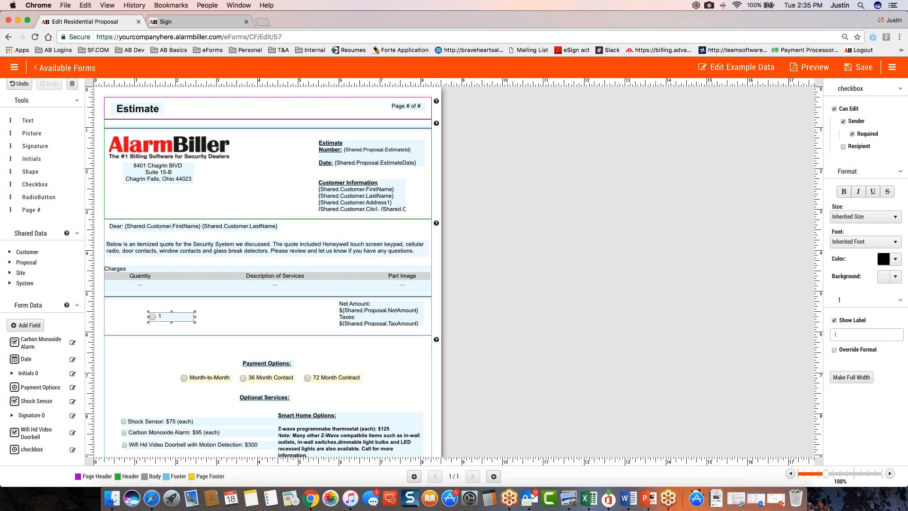
# Try to delete the placed radio button, and return to the available forms without saving the Residential Proposal design
pyautogui.press('Tab')
pyautogui.click(169, 318)
pyautogui.press('Delete')
pyautogui.click(73, 450)
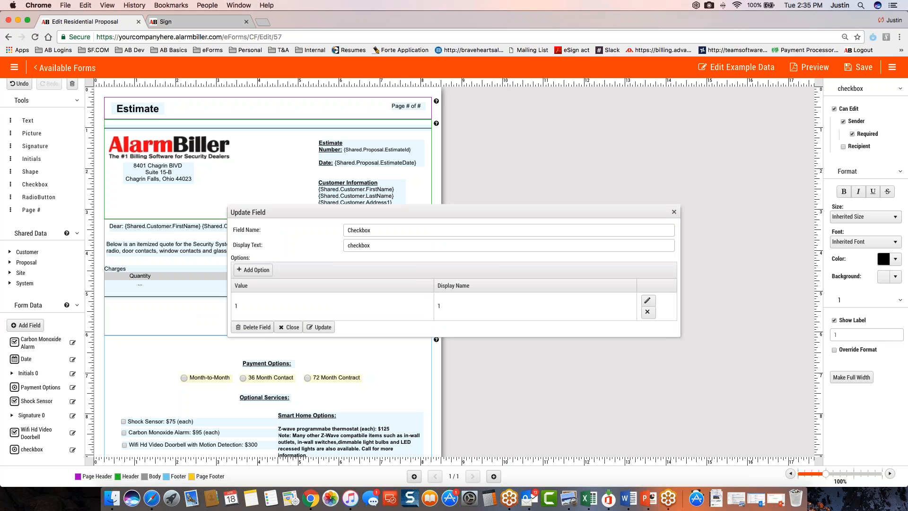
pyautogui.click(61, 70)
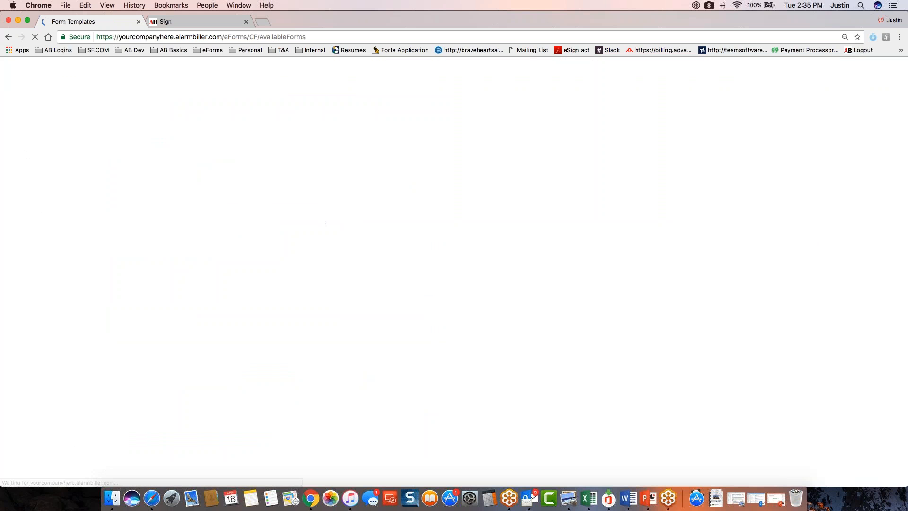